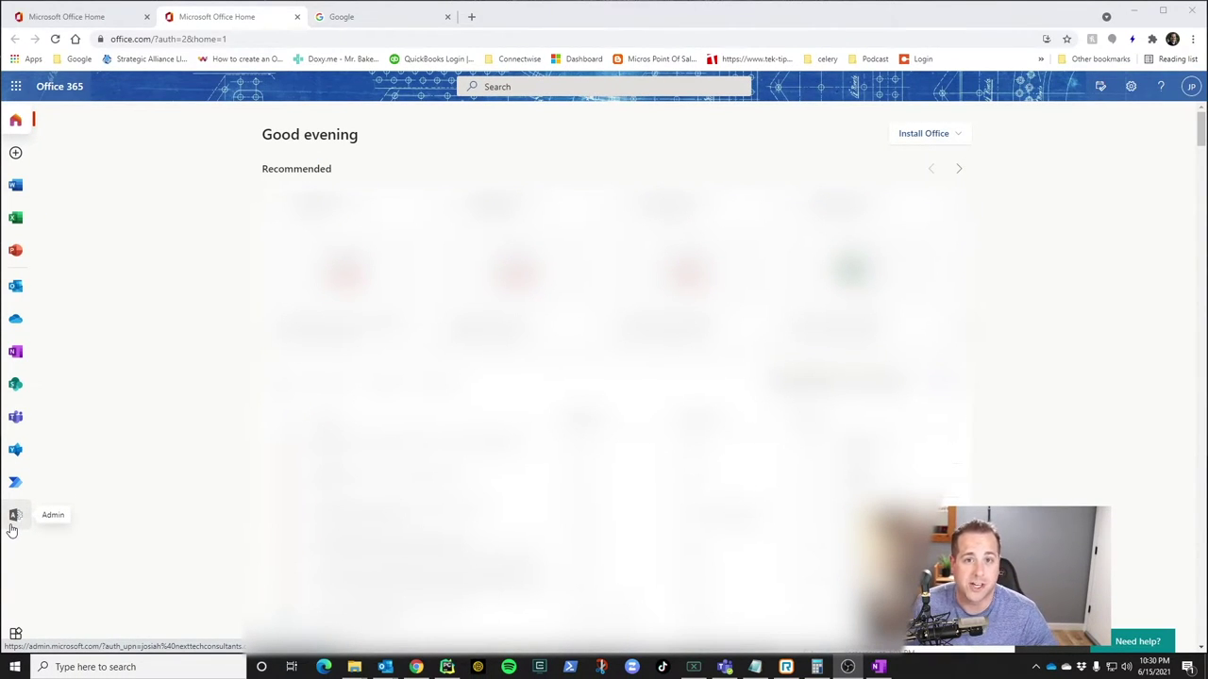
Step: Open the Microsoft 365 admin center and list the organization's Active groups
left_click(14, 519)
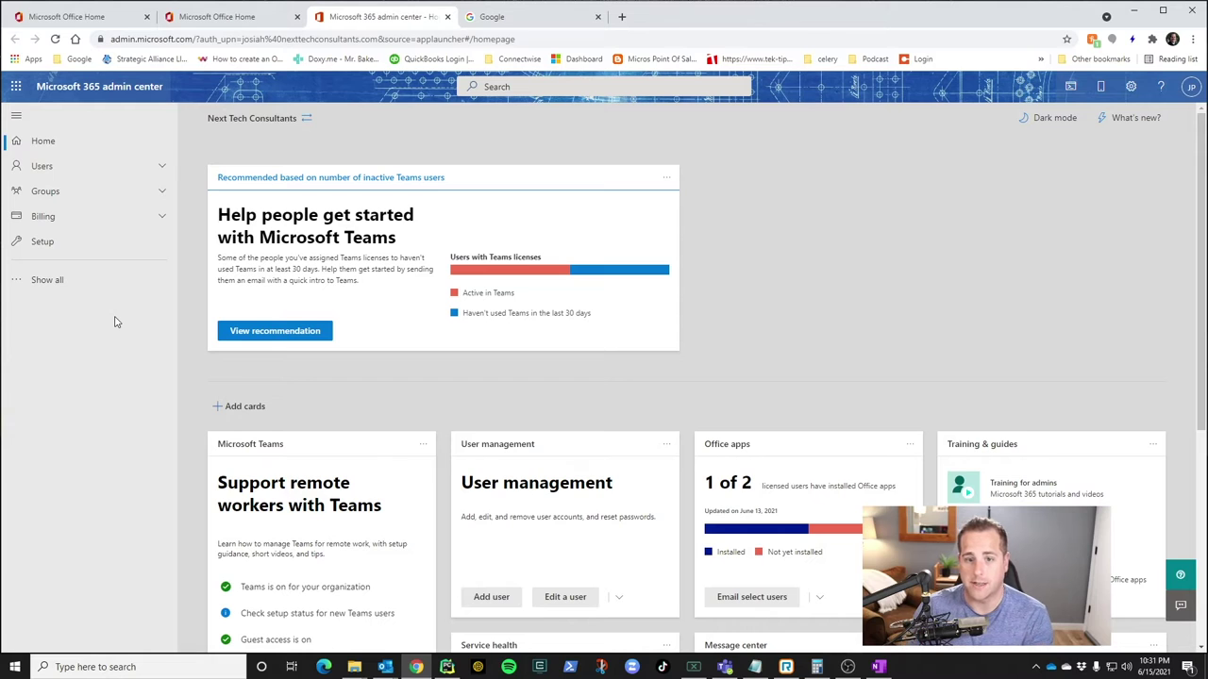
left_click(156, 191)
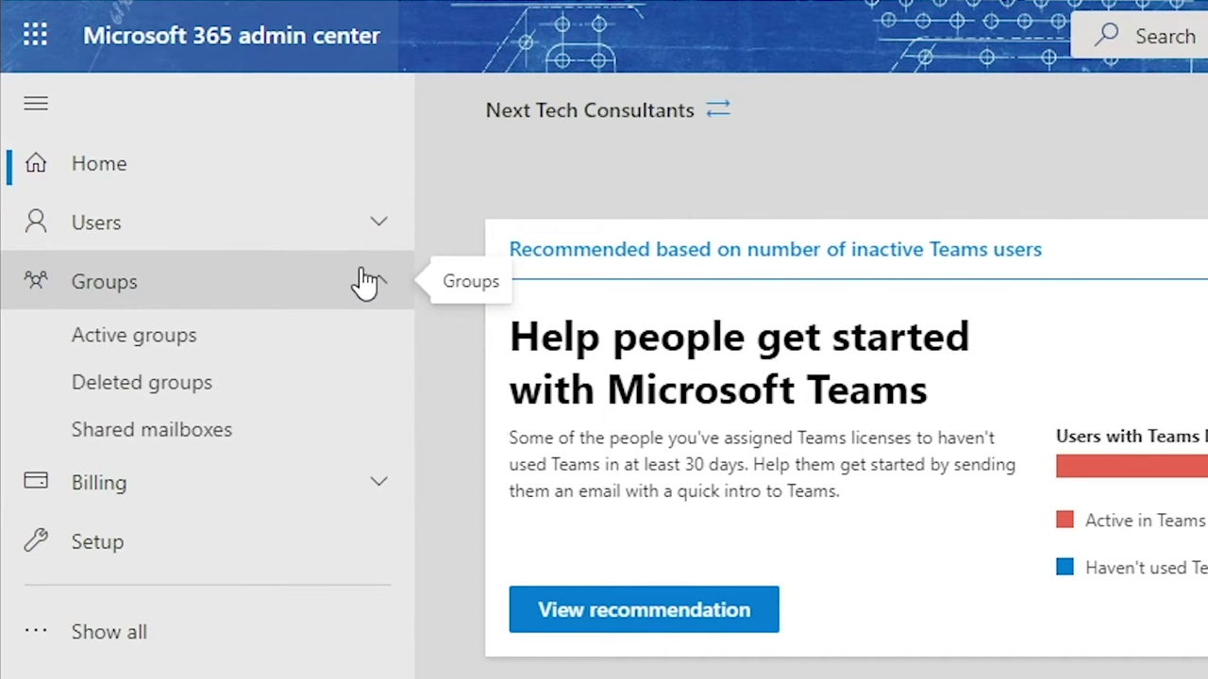
left_click(272, 352)
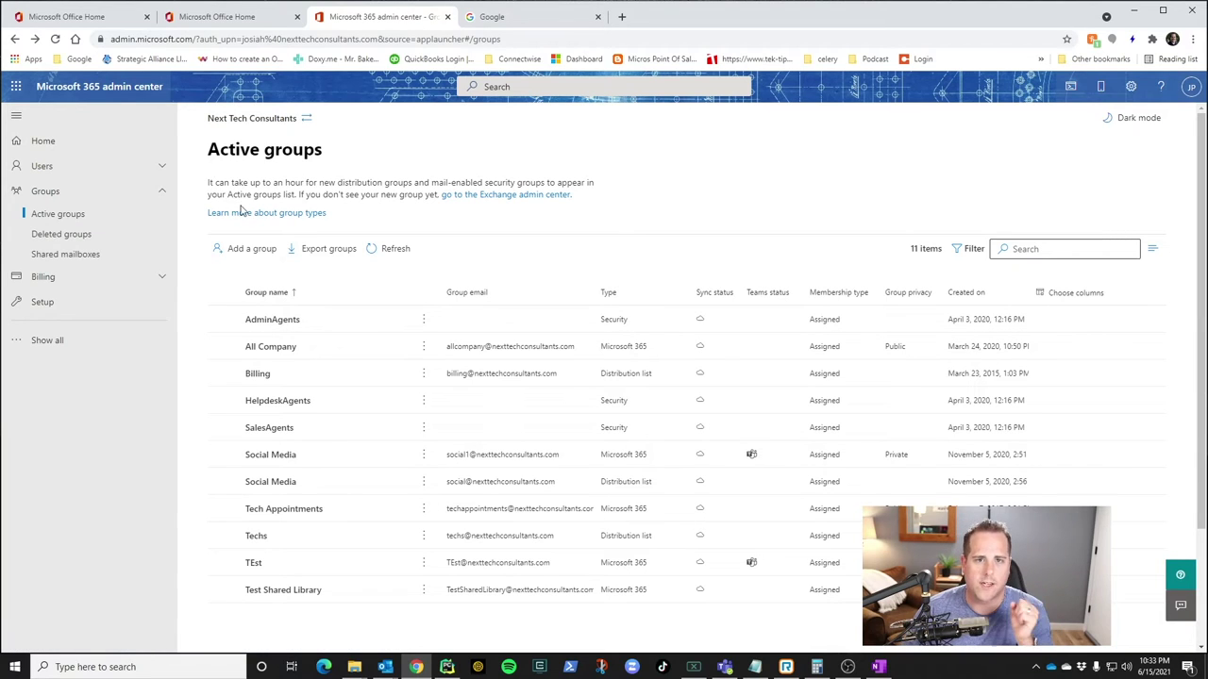
Step: Start the Add a group wizard from the Active groups page
left_click(264, 253)
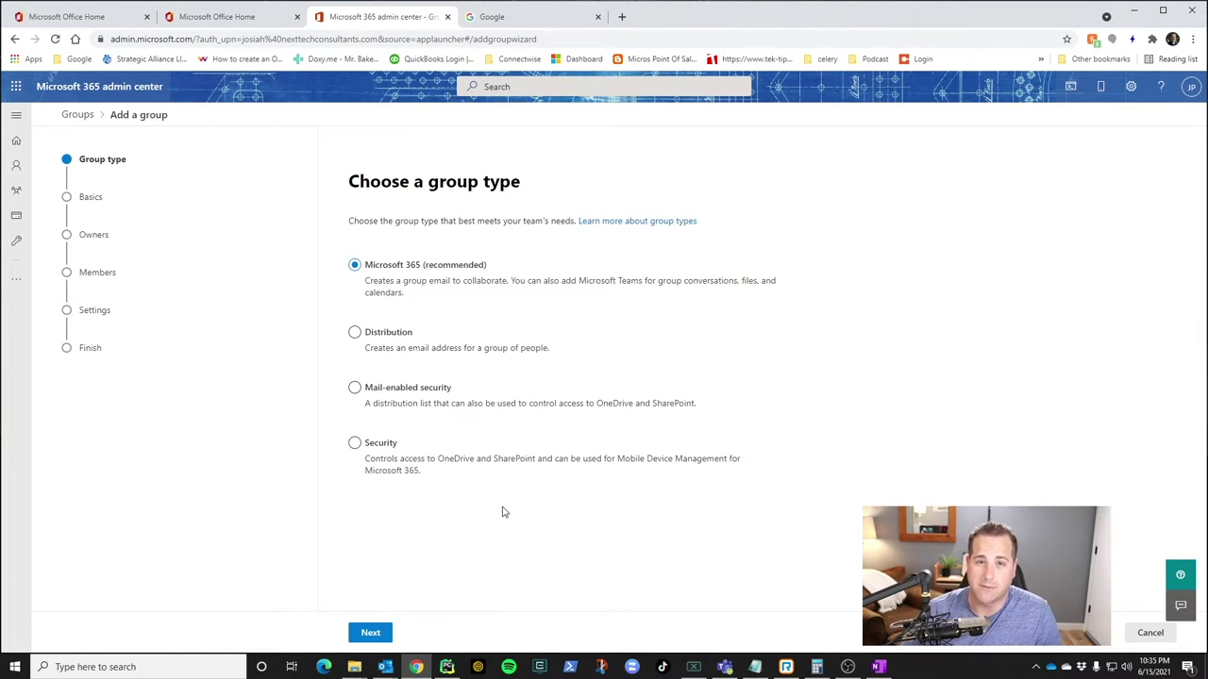
Step: Make it a Distribution group named 'New group' with description 'test group for video'
left_click(355, 334)
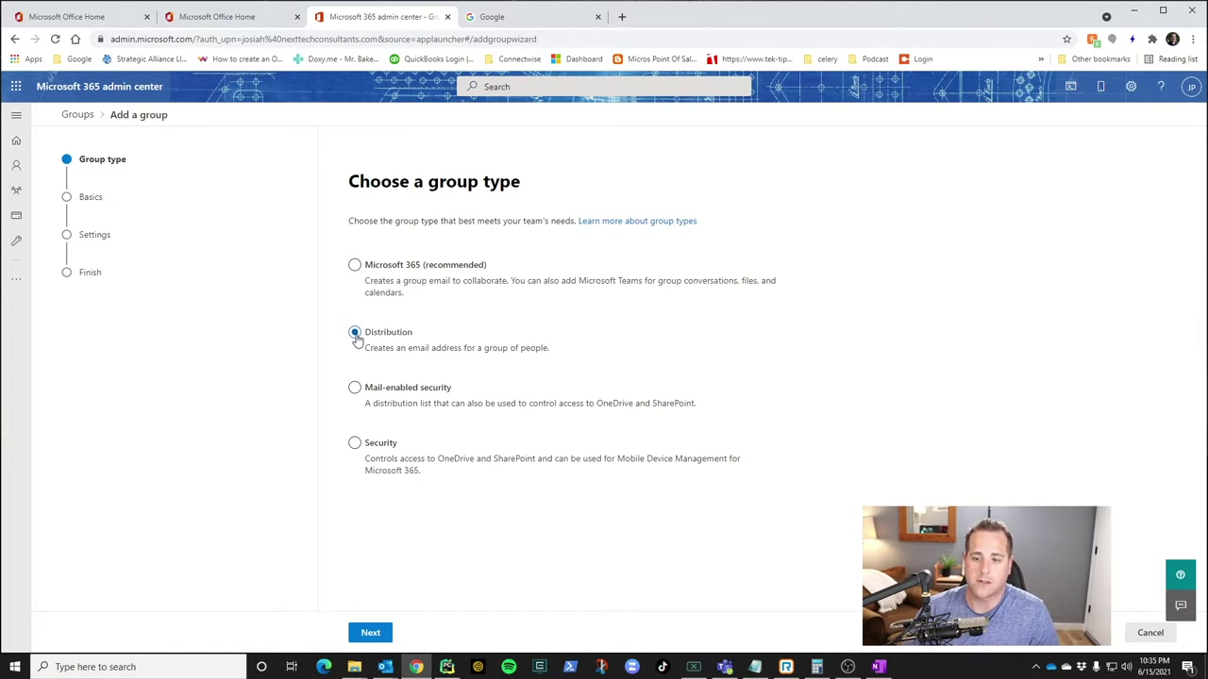
left_click(369, 632)
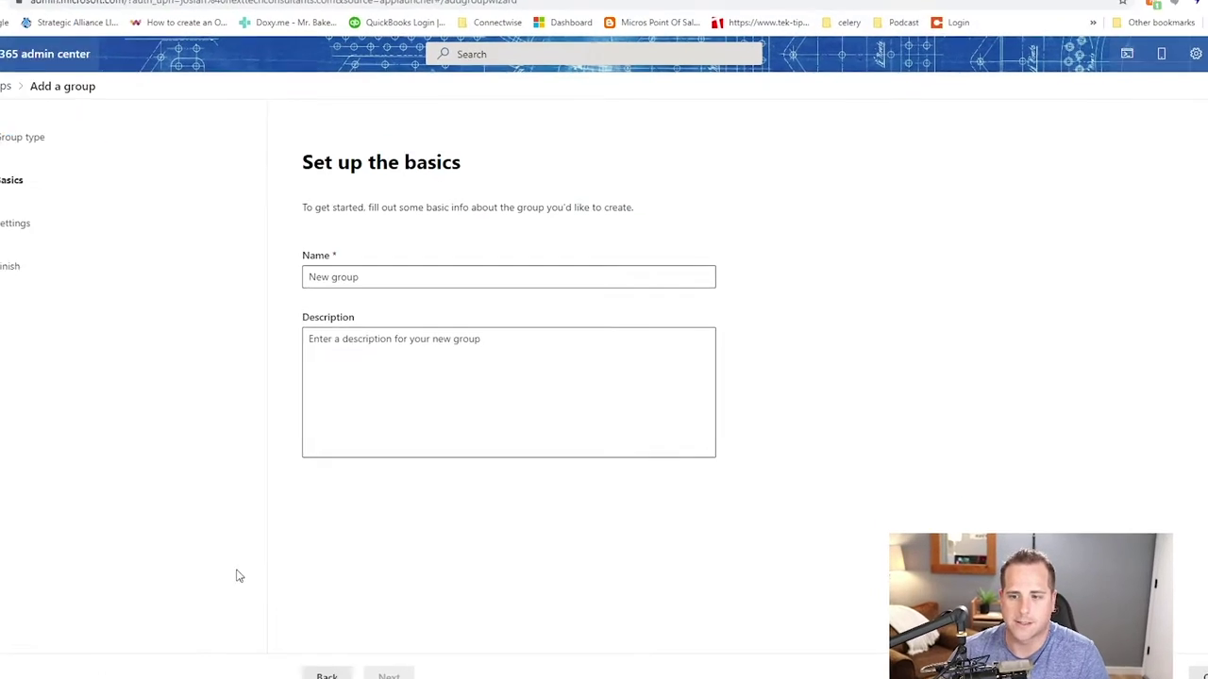
left_click(372, 282)
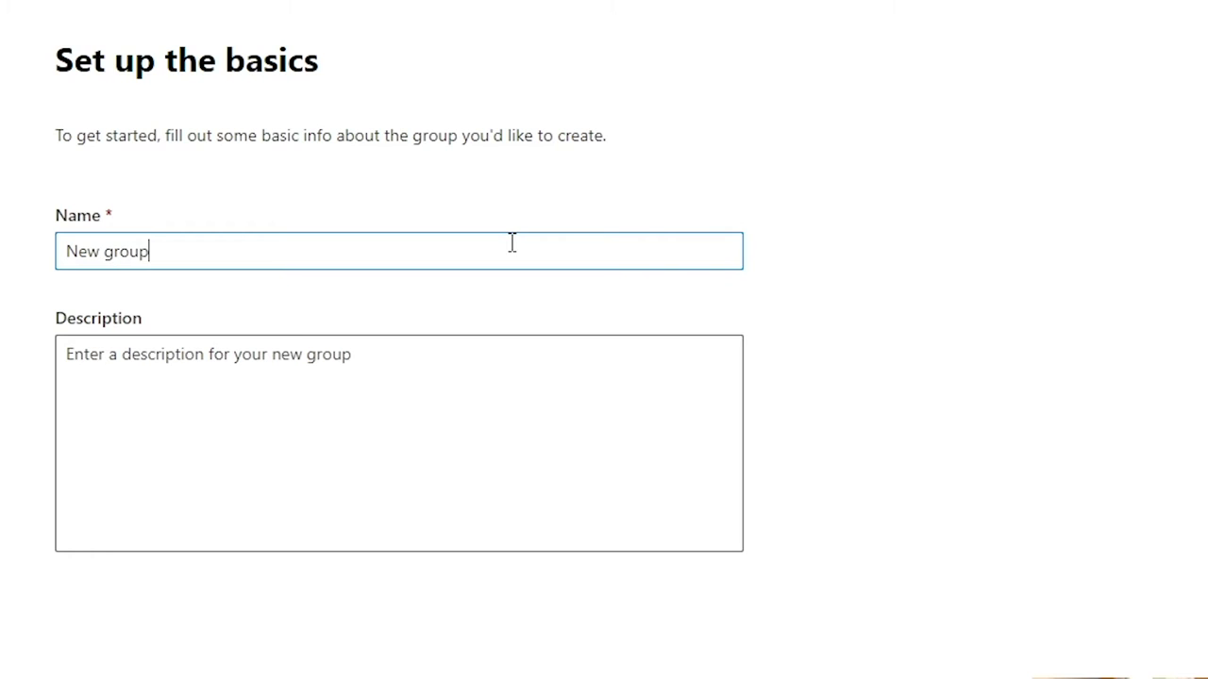
left_click(403, 431)
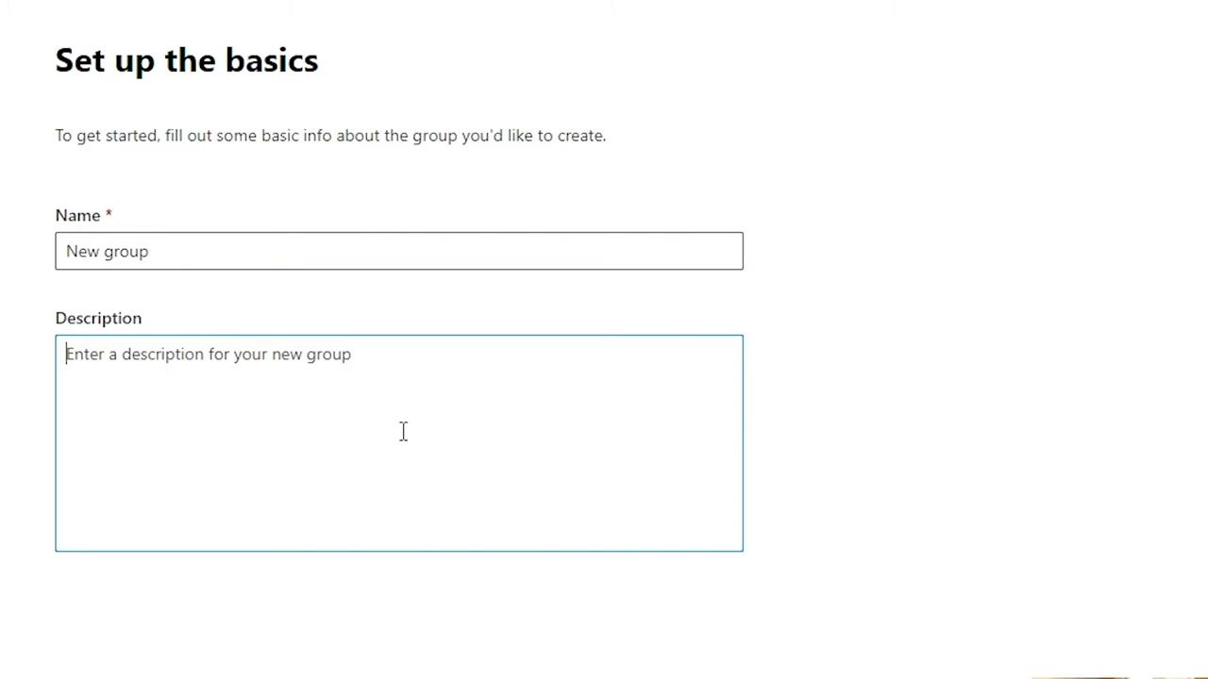
type("test group for")
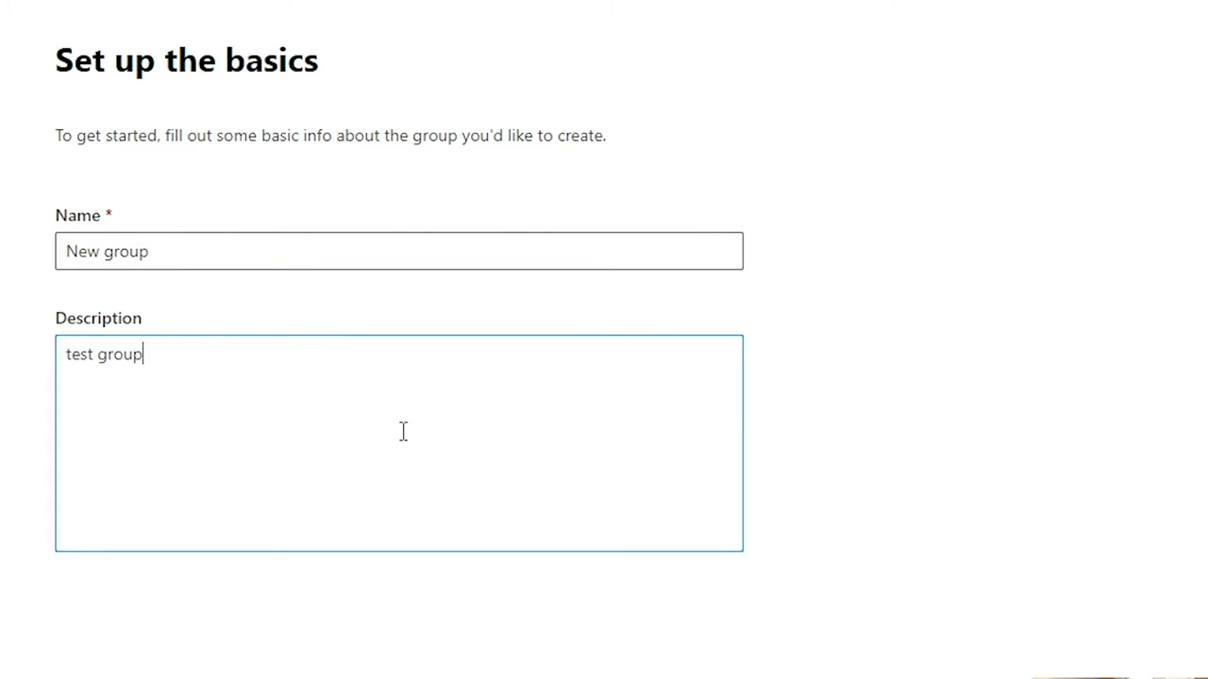
type(" video")
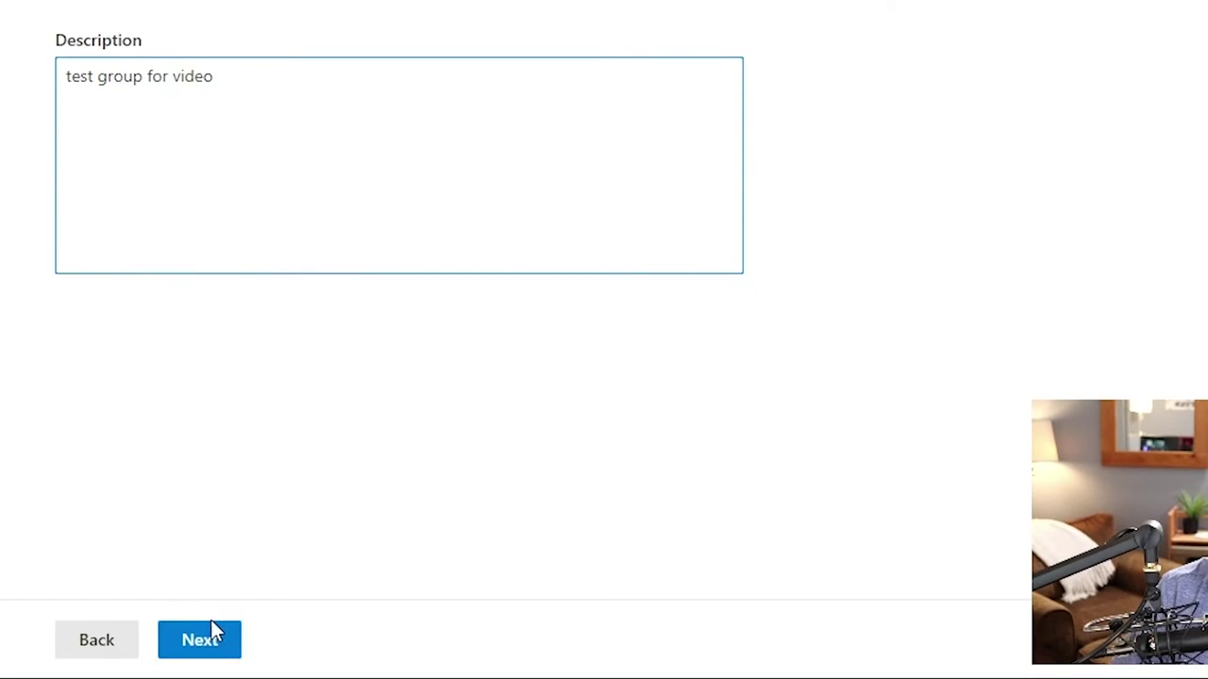
left_click(210, 633)
left_click(154, 5)
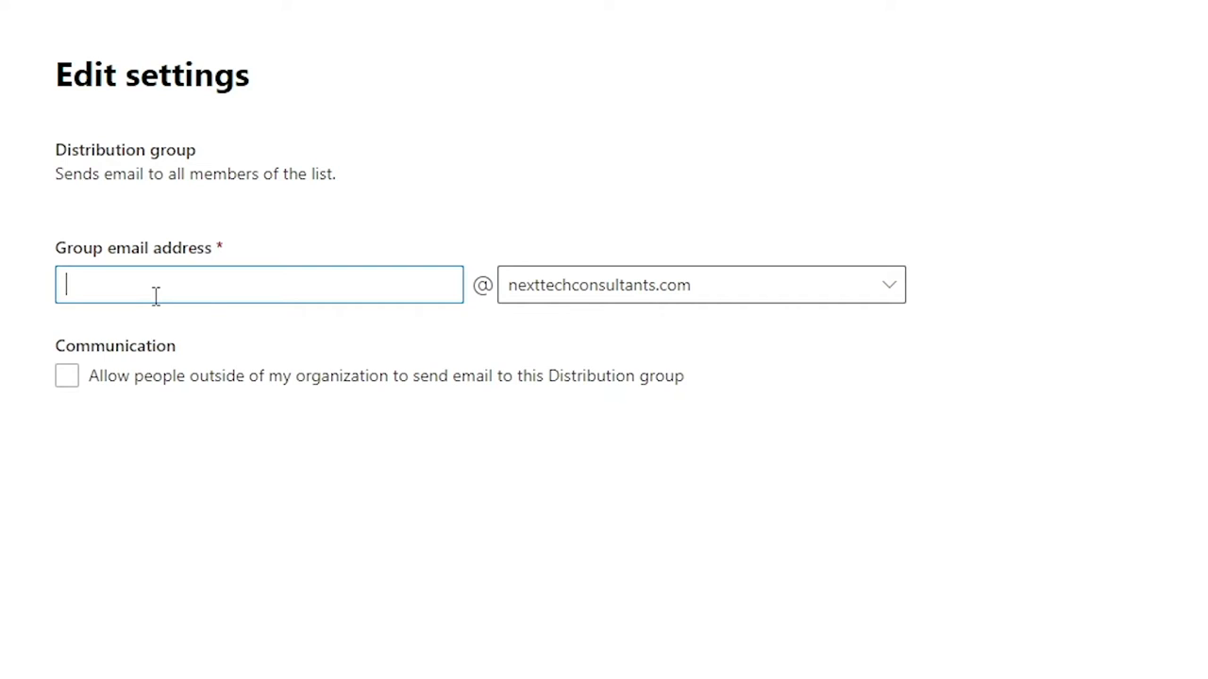
Step: Set the group address to newgroup, keep outside senders blocked, and create the group
type("newgroup")
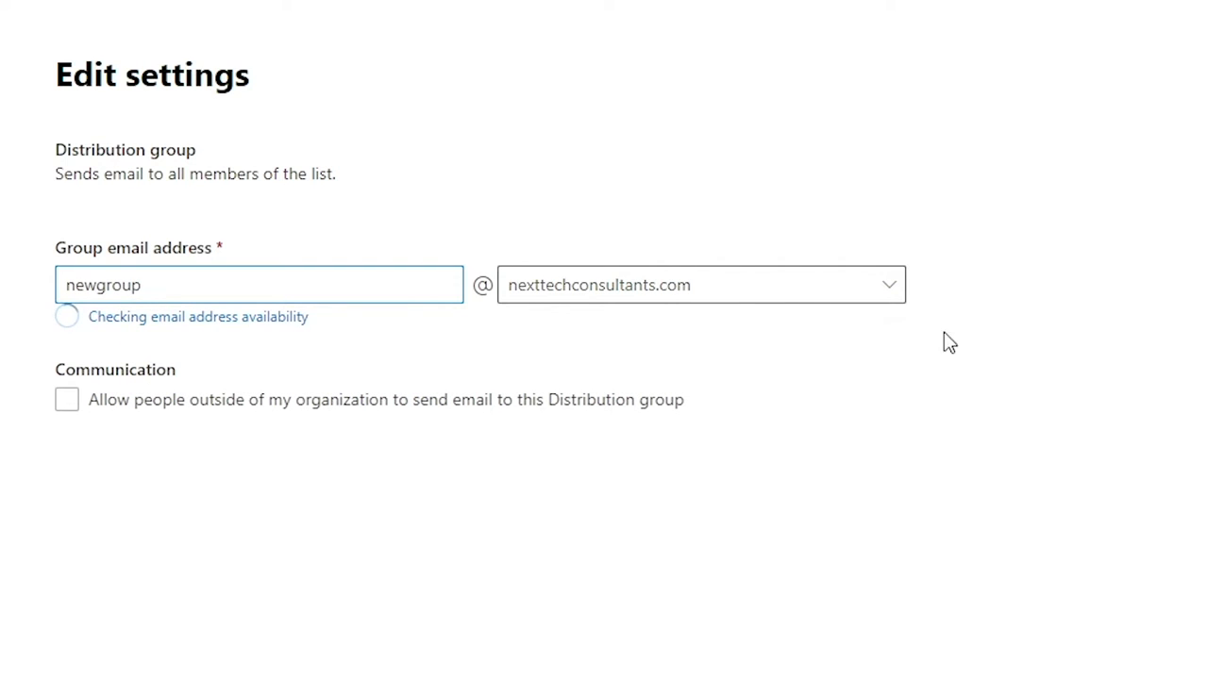
left_click(974, 472)
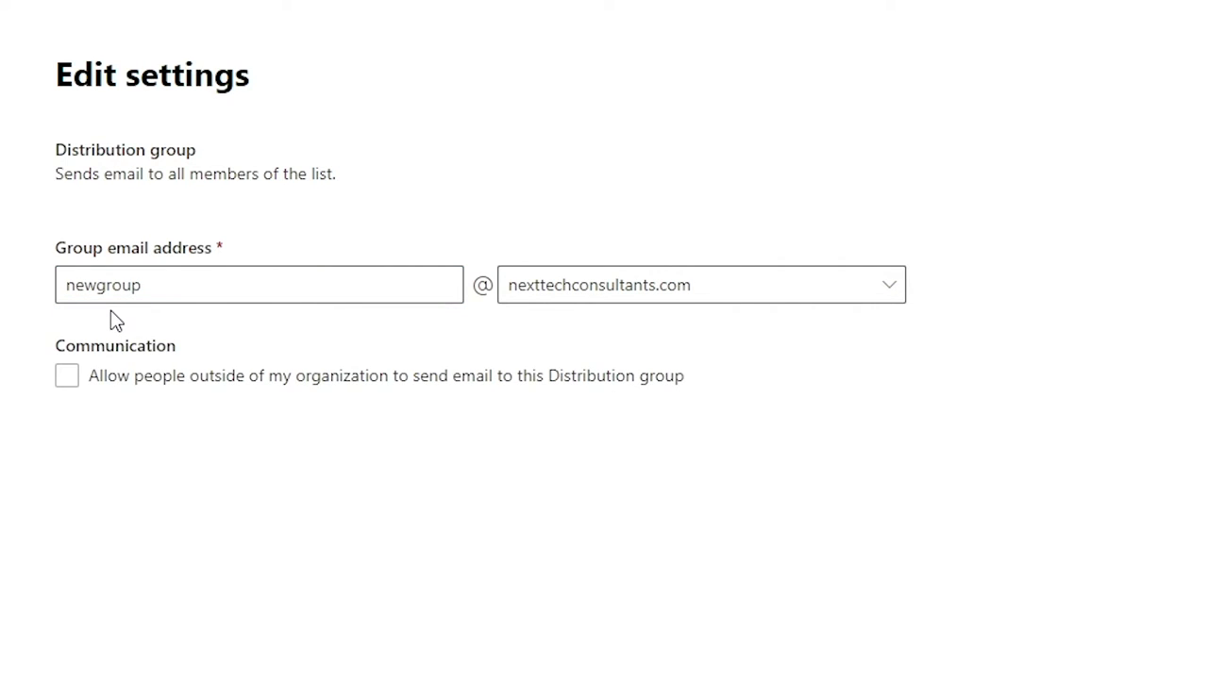
left_click(67, 382)
left_click(66, 380)
left_click(66, 376)
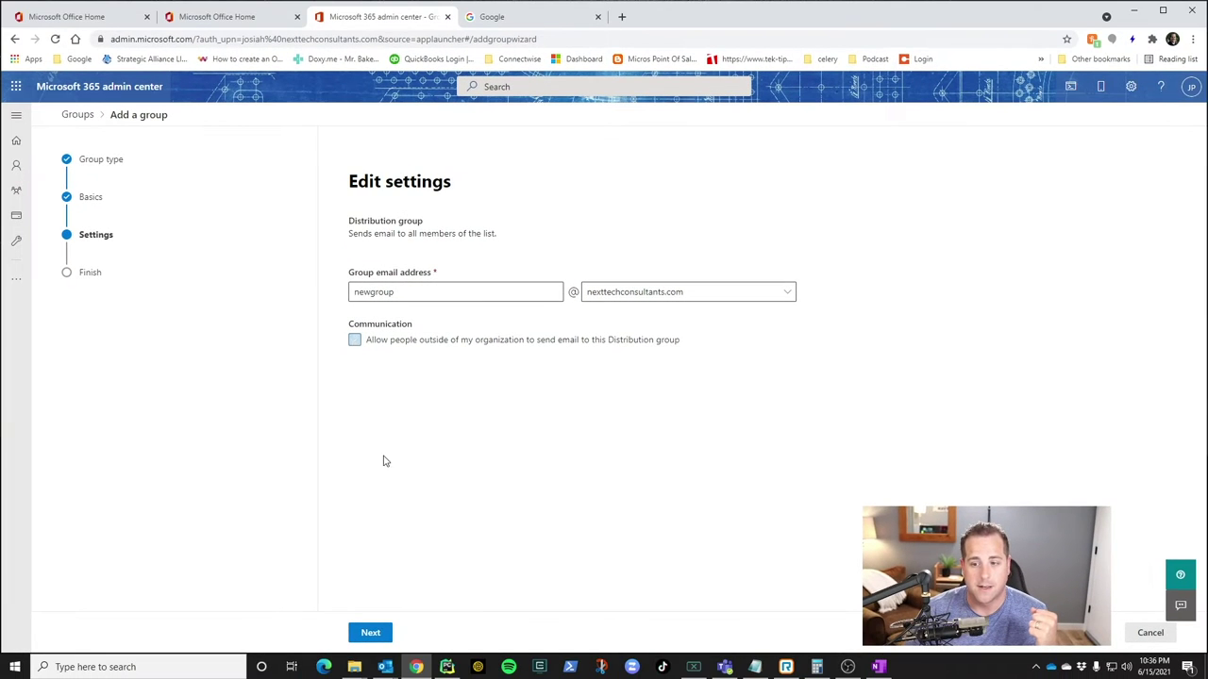
left_click(370, 632)
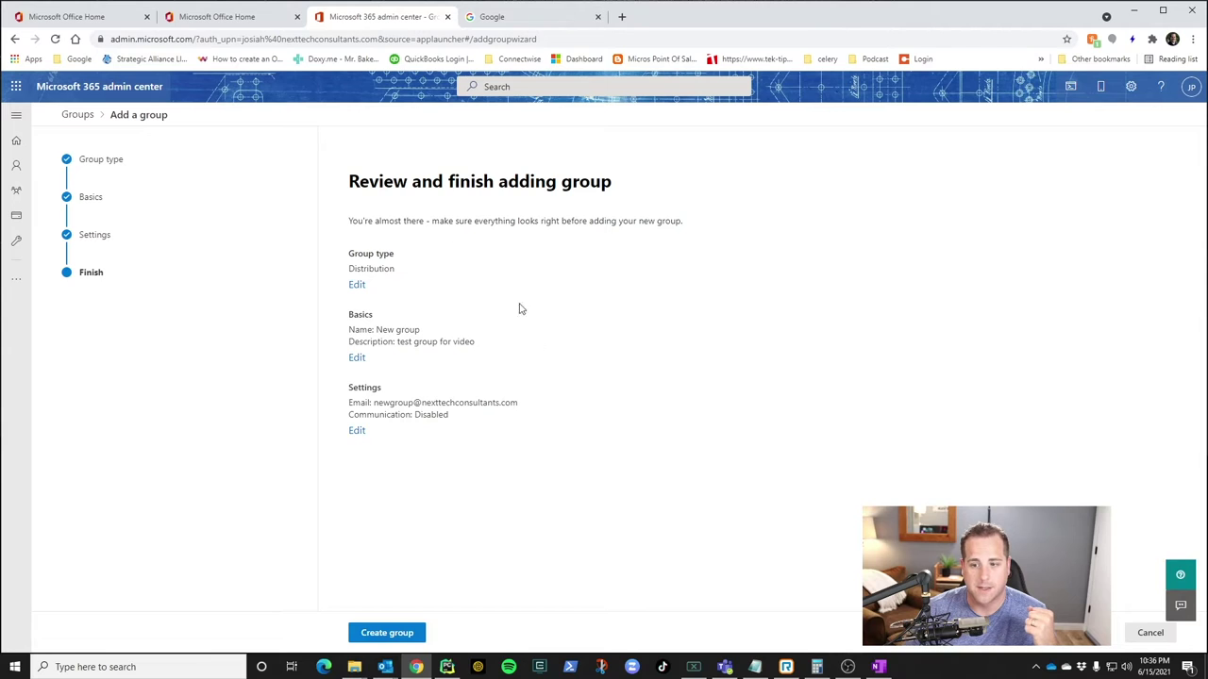
left_click(402, 636)
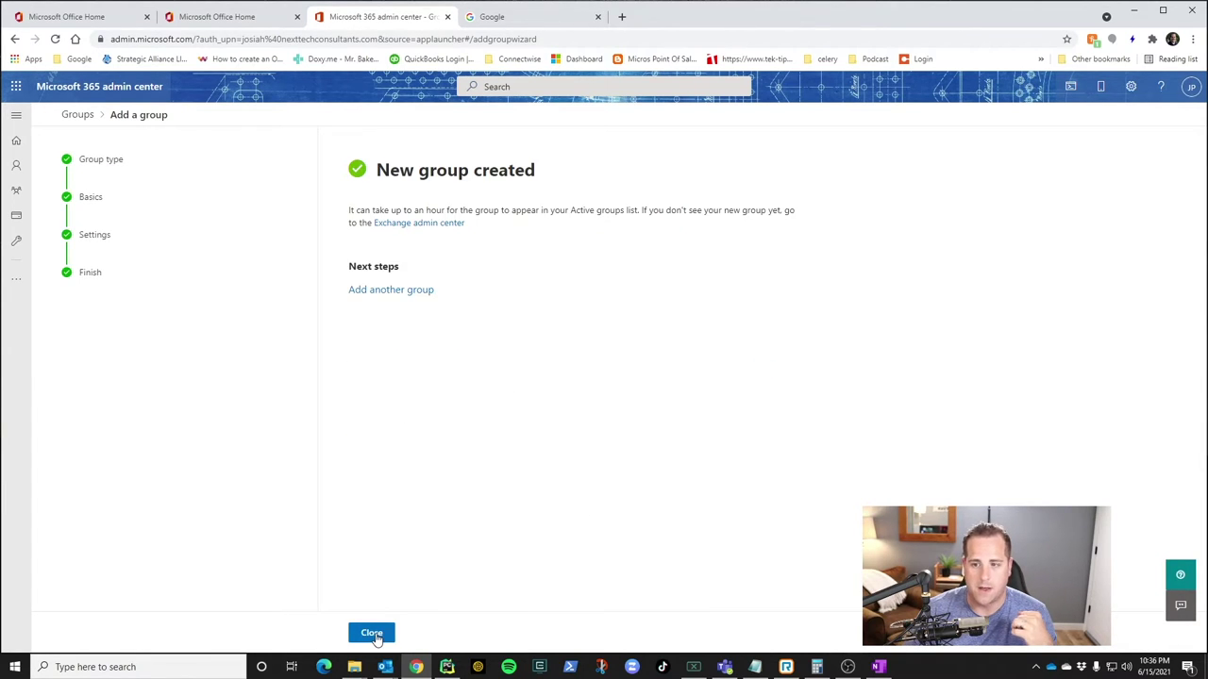
Step: Open New group's membership and confirm it has 1 owner and 0 members
left_click(373, 634)
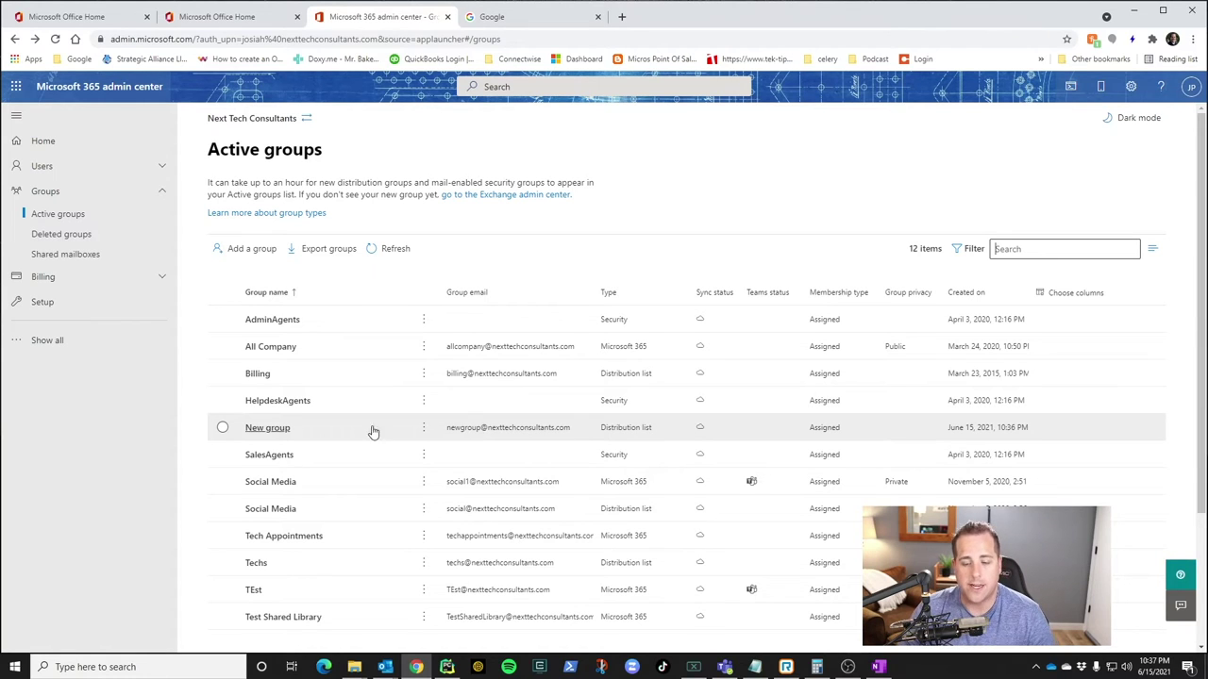
left_click(267, 428)
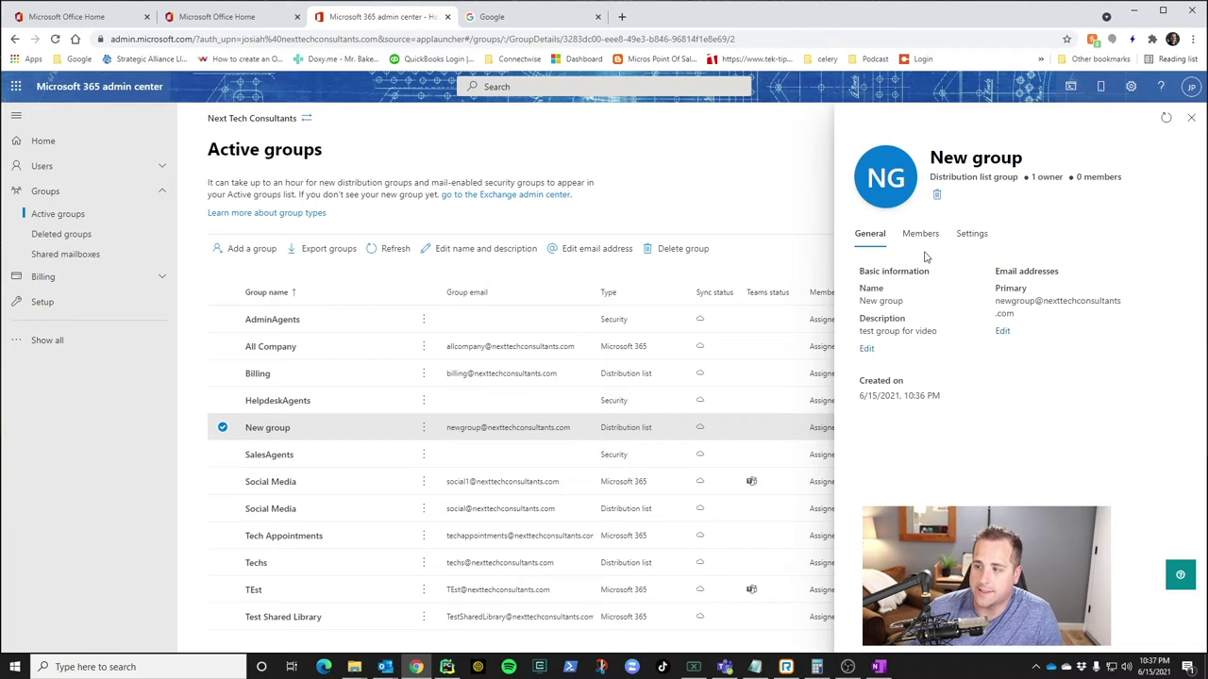
left_click(920, 234)
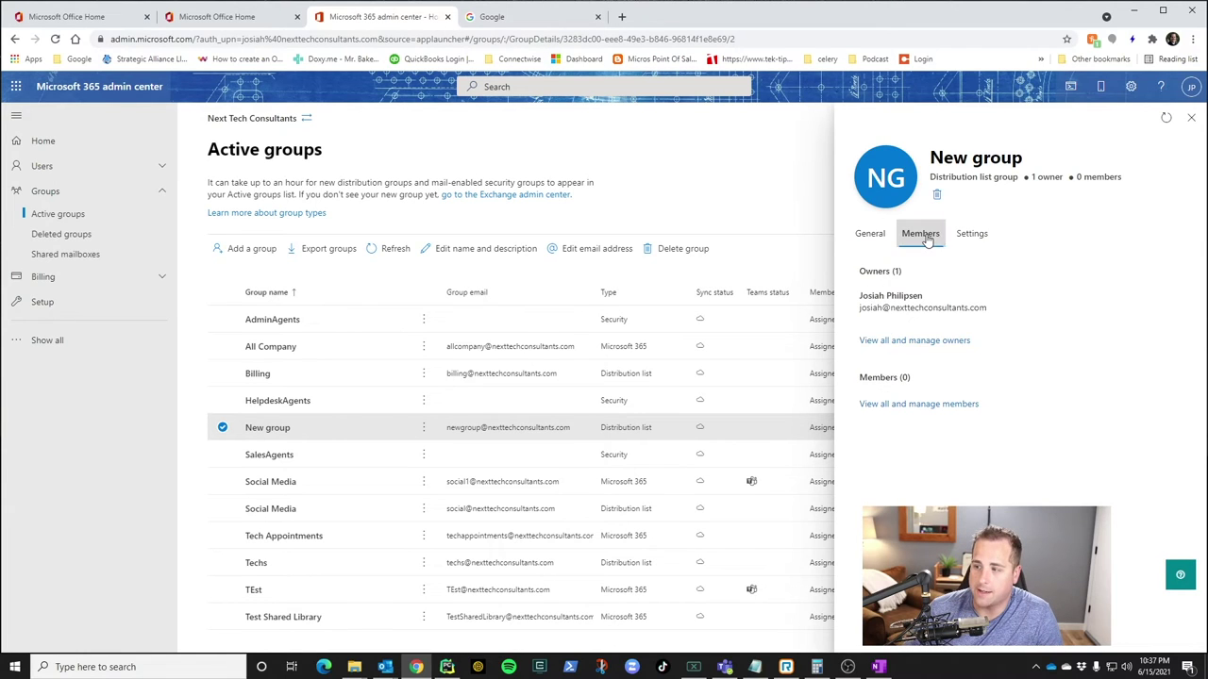
left_click(910, 342)
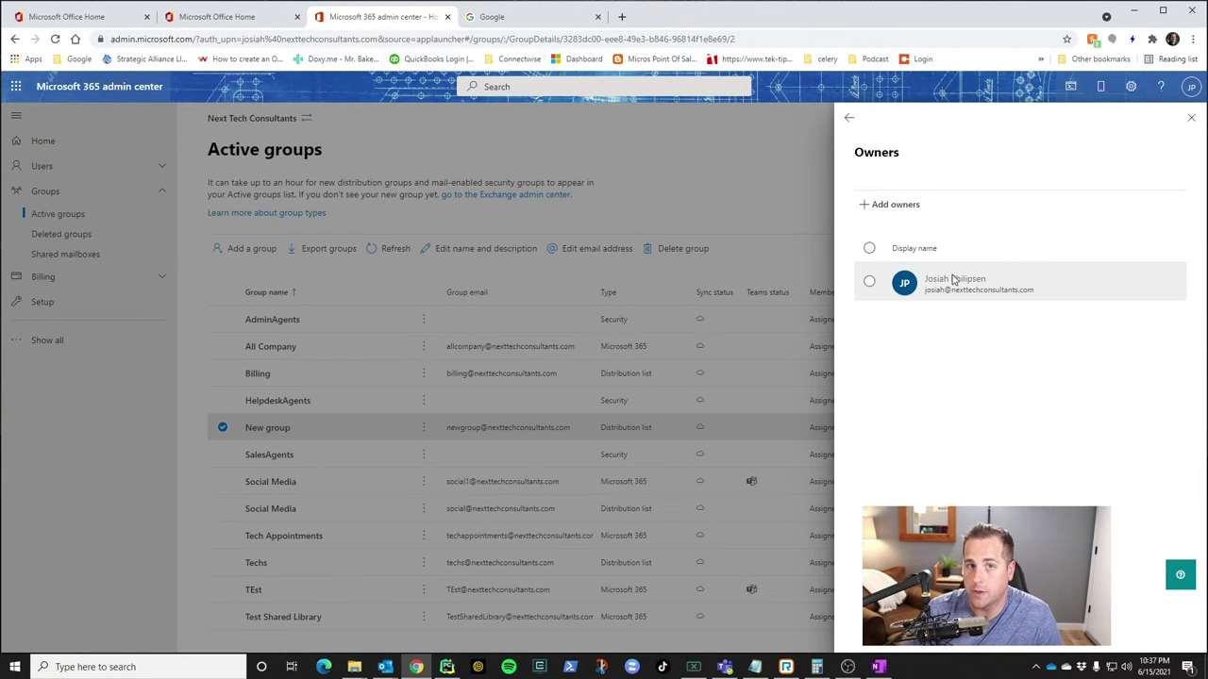
left_click(848, 118)
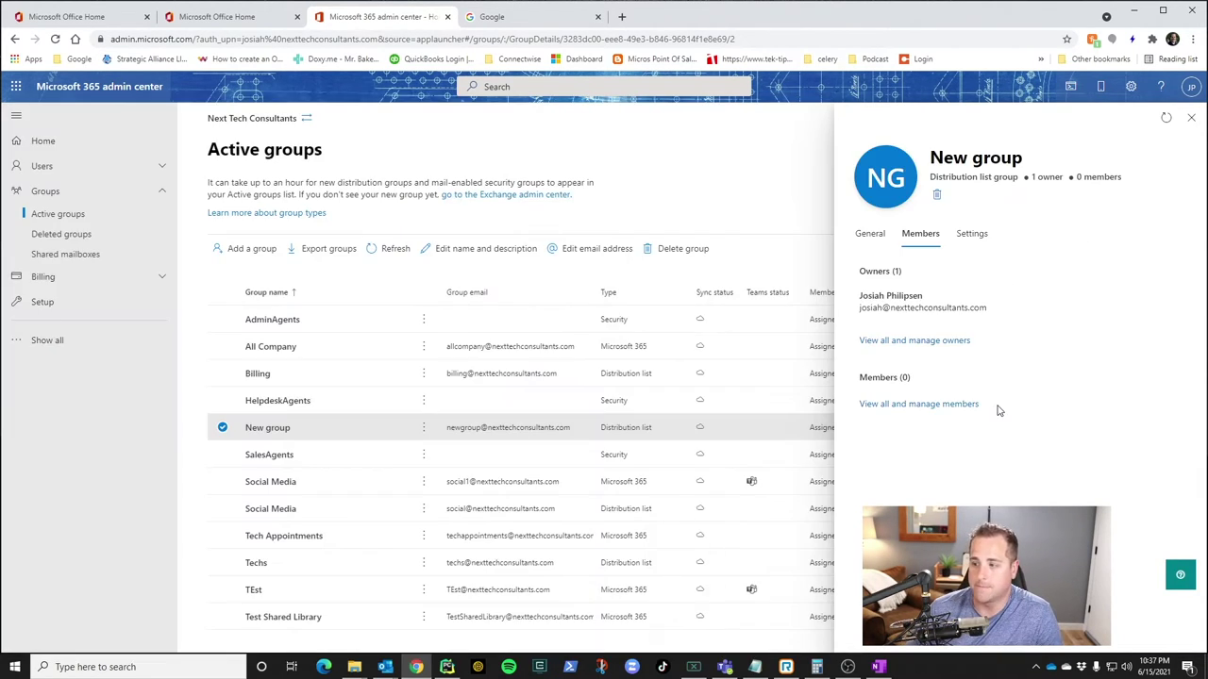
Step: Add one user as a member of New group
left_click(942, 406)
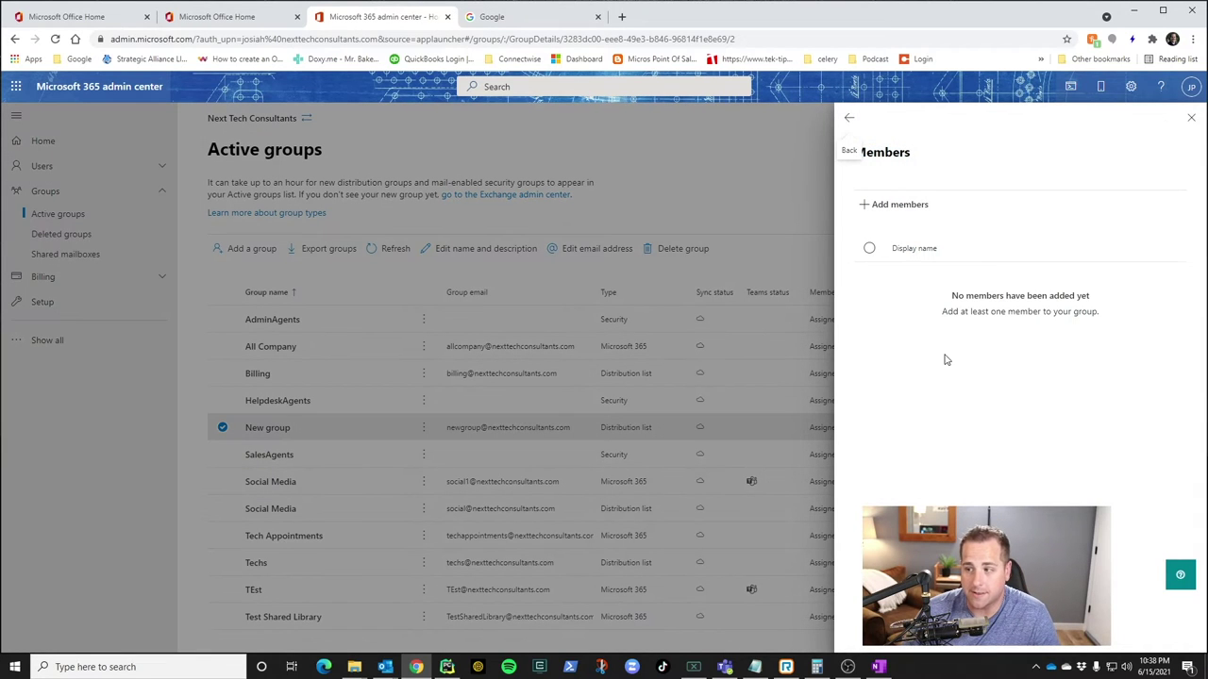
left_click(881, 208)
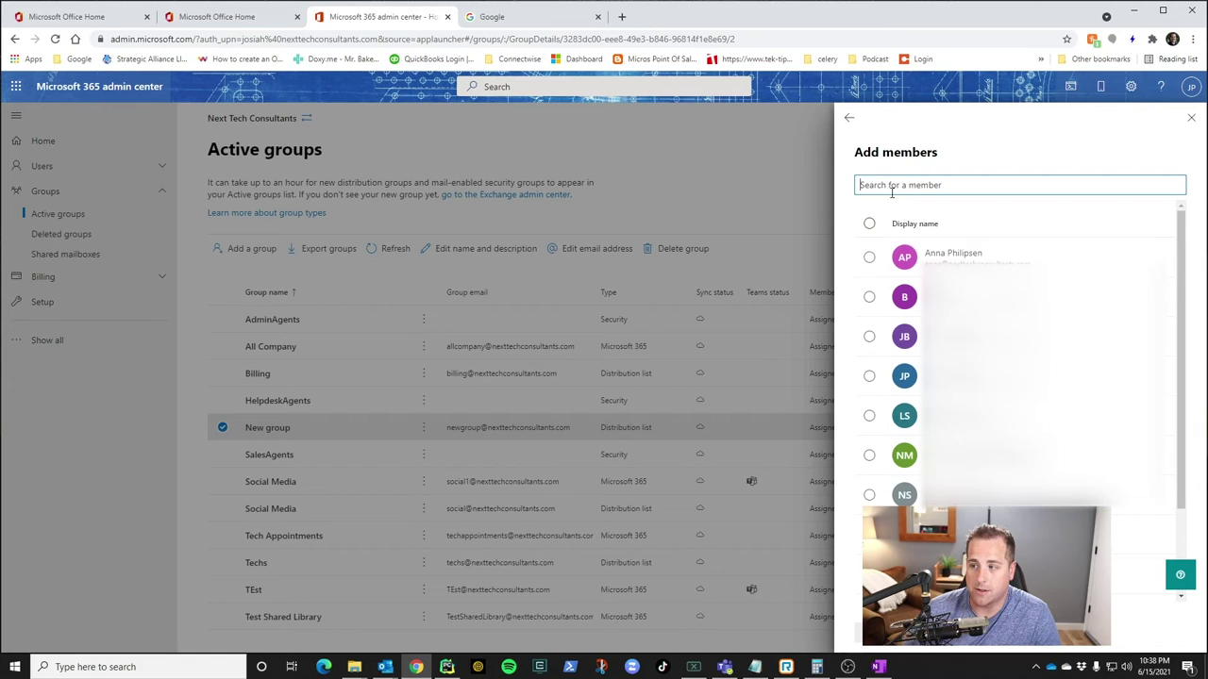
left_click(869, 257)
left_click(902, 634)
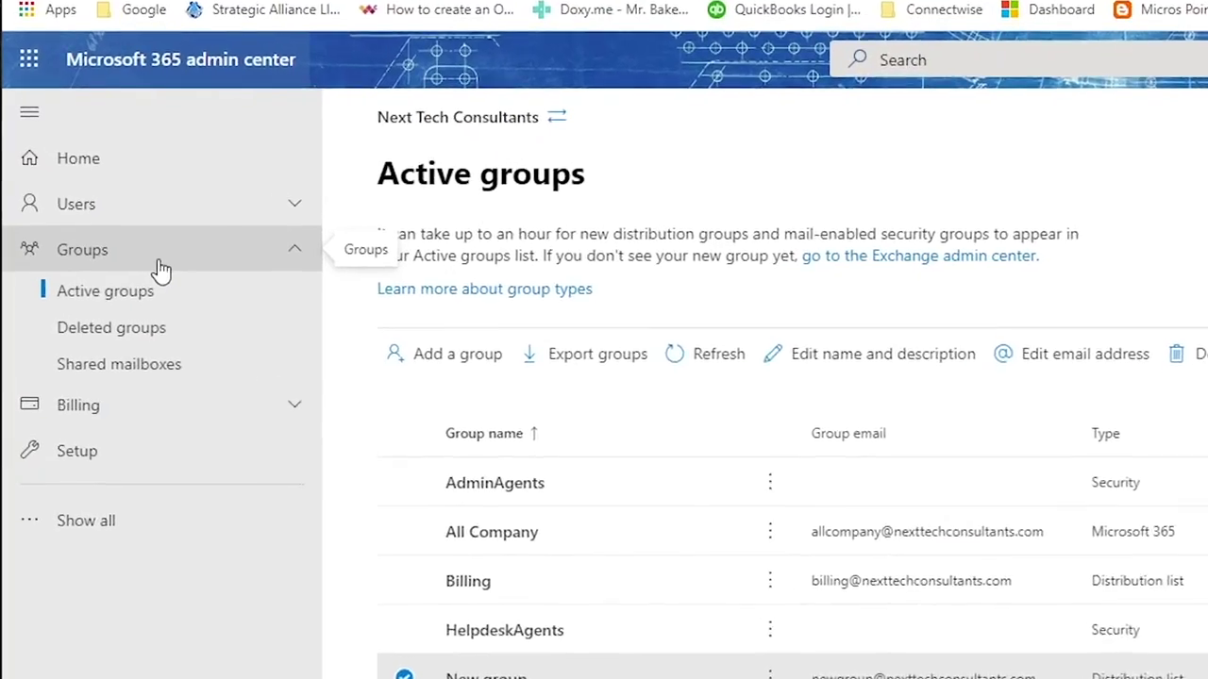
left_click(213, 420)
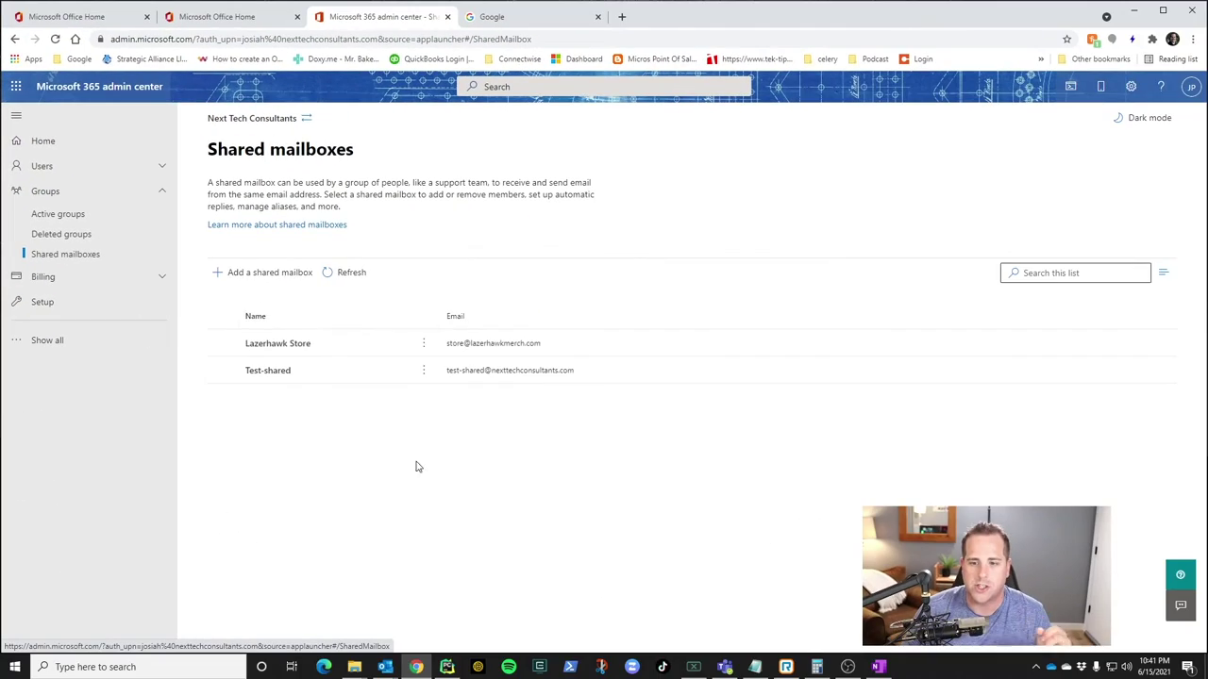
left_click(236, 272)
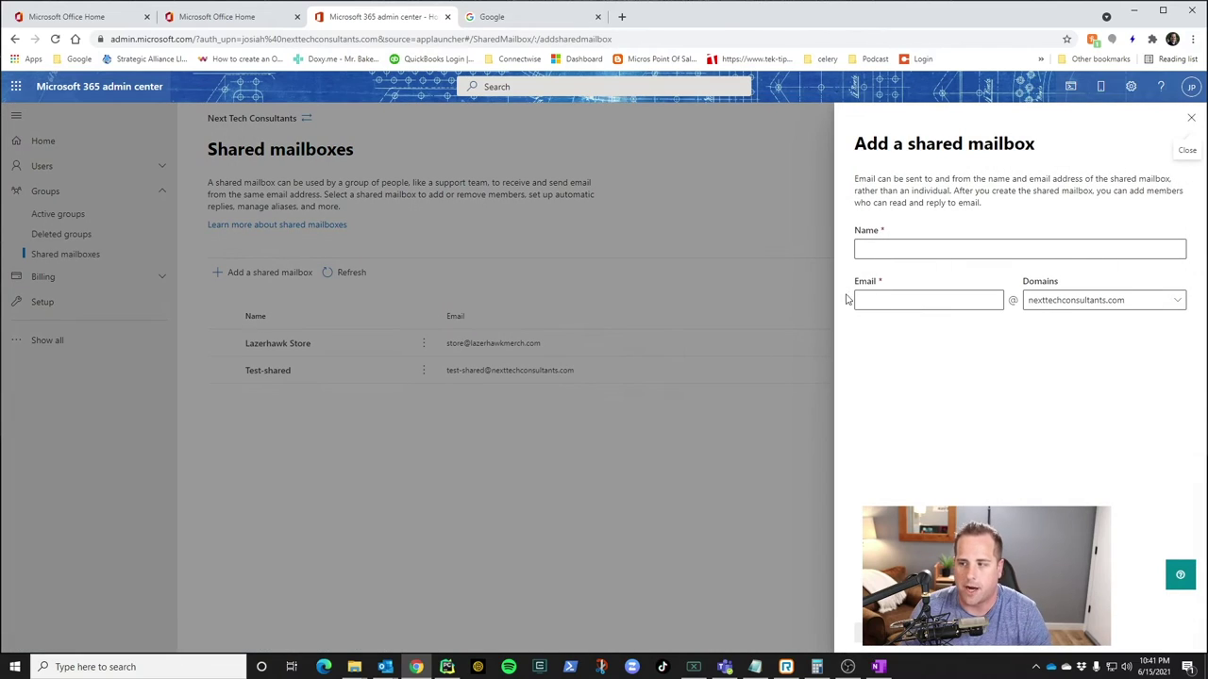
left_click_drag(852, 299, 989, 257)
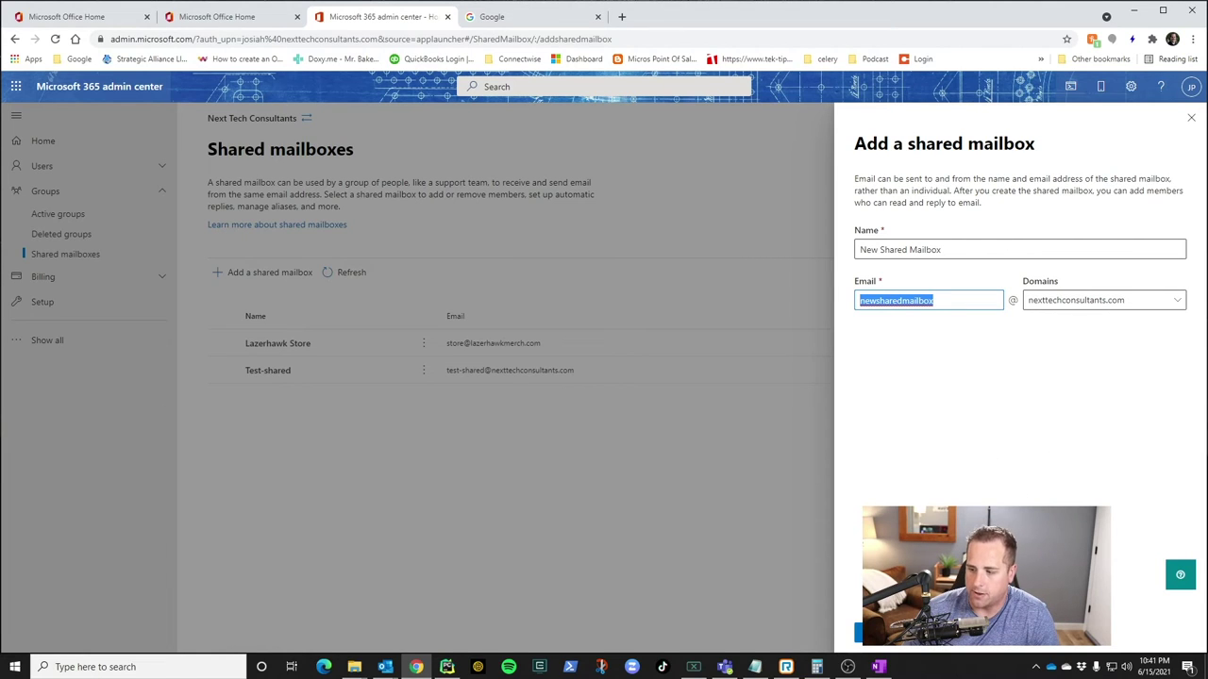
left_click(873, 633)
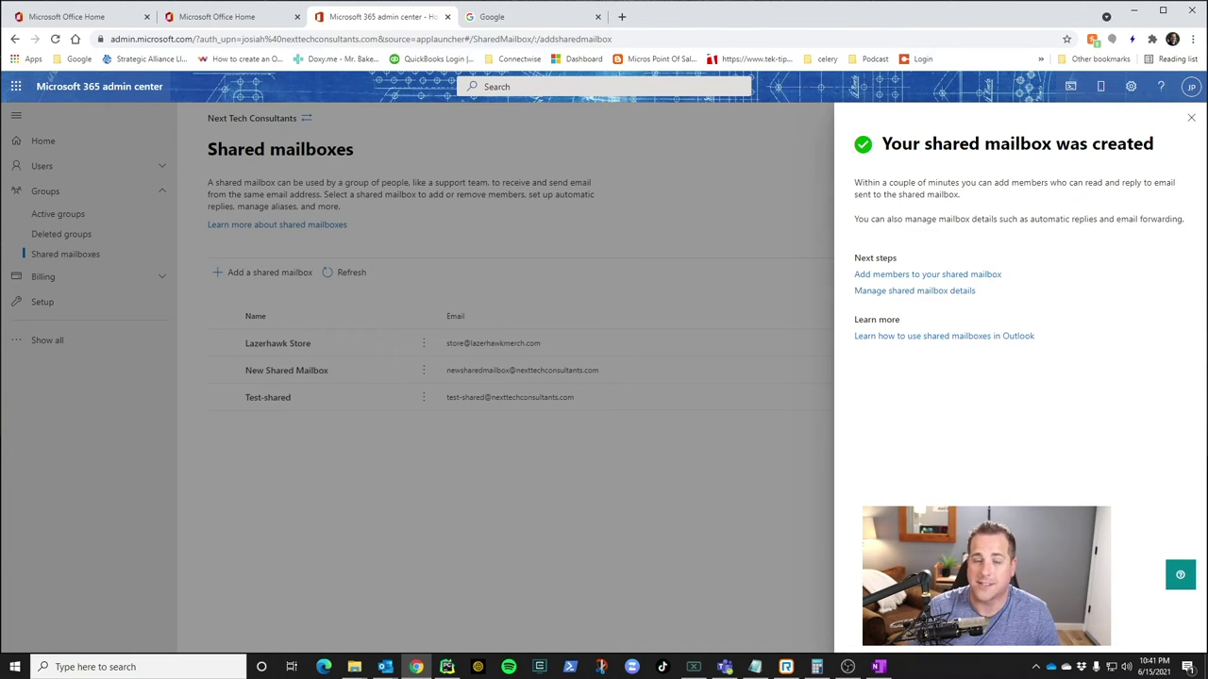
left_click(911, 275)
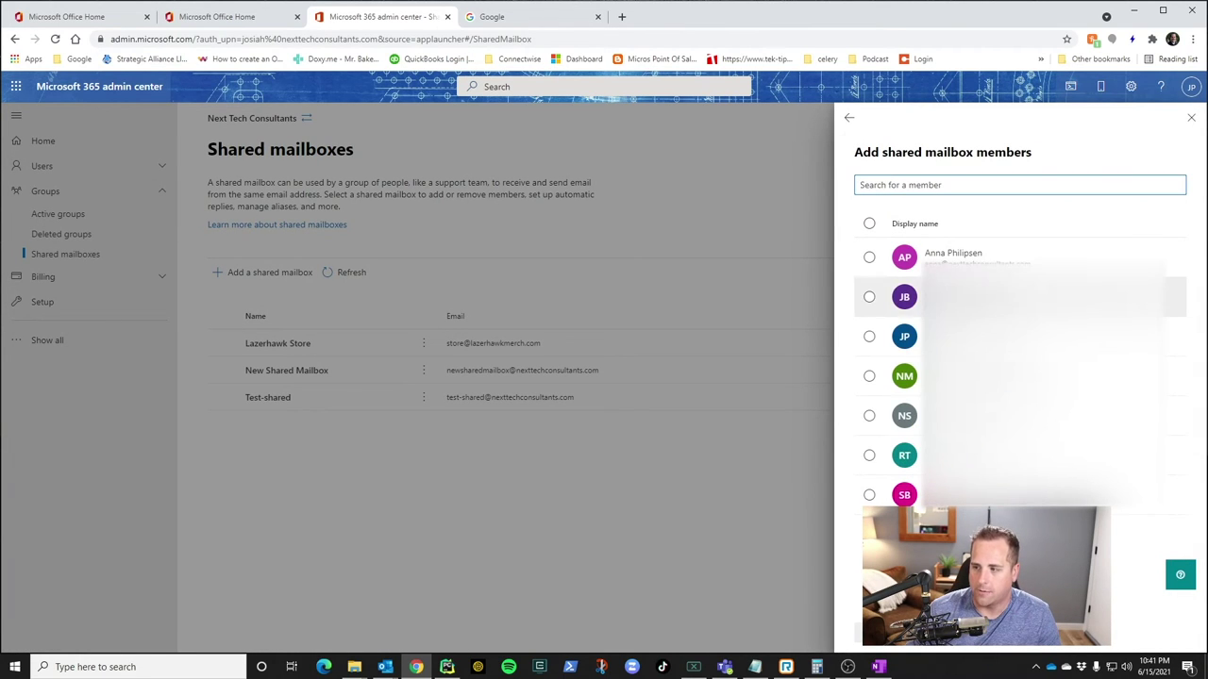
left_click(869, 296)
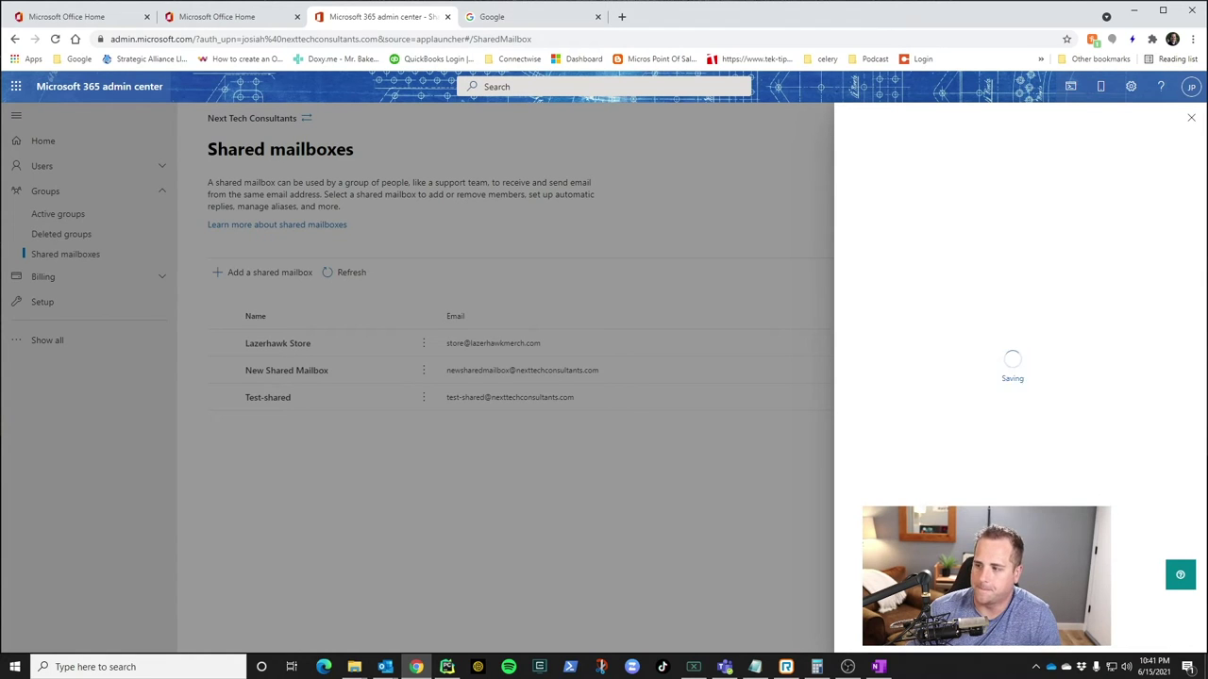
Step: Open New Shared Mailbox's details and view its read and manage permissions
left_click(1190, 120)
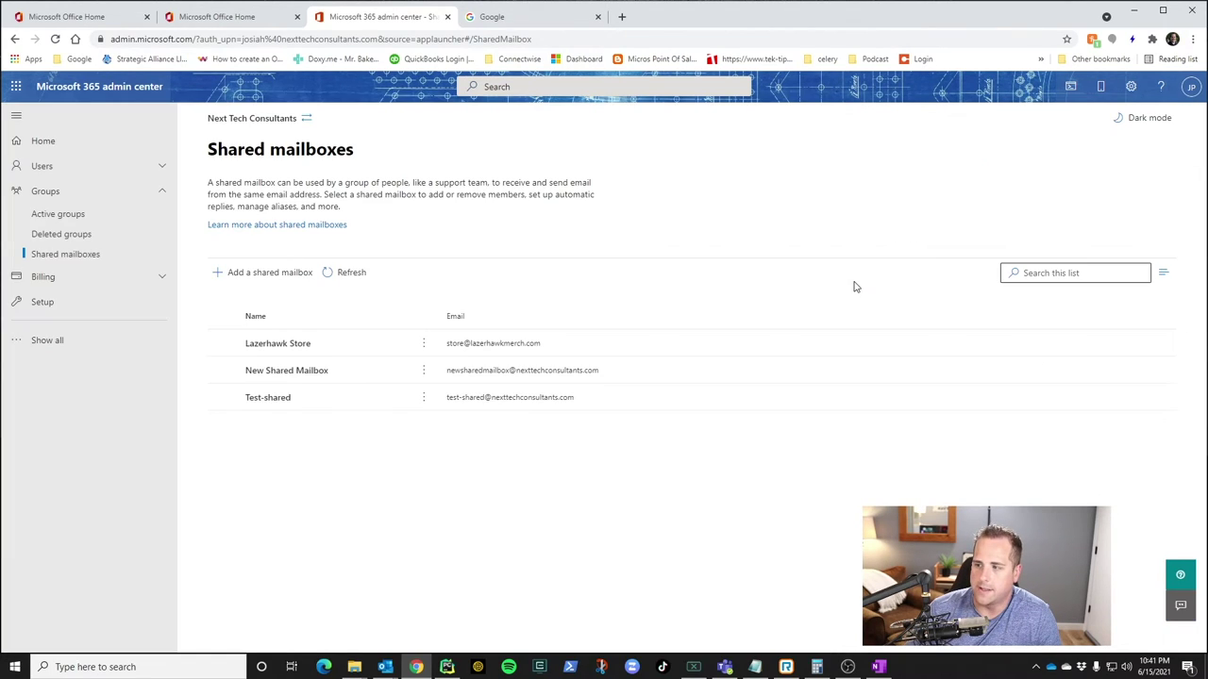
left_click(271, 377)
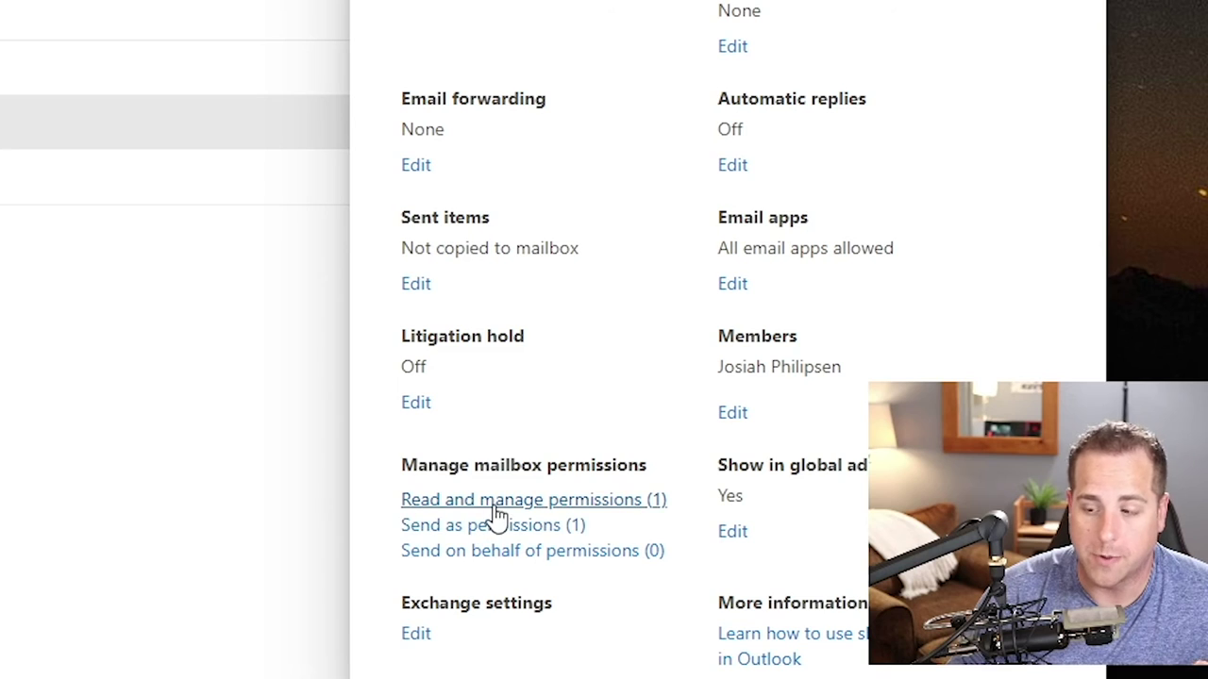
left_click(491, 502)
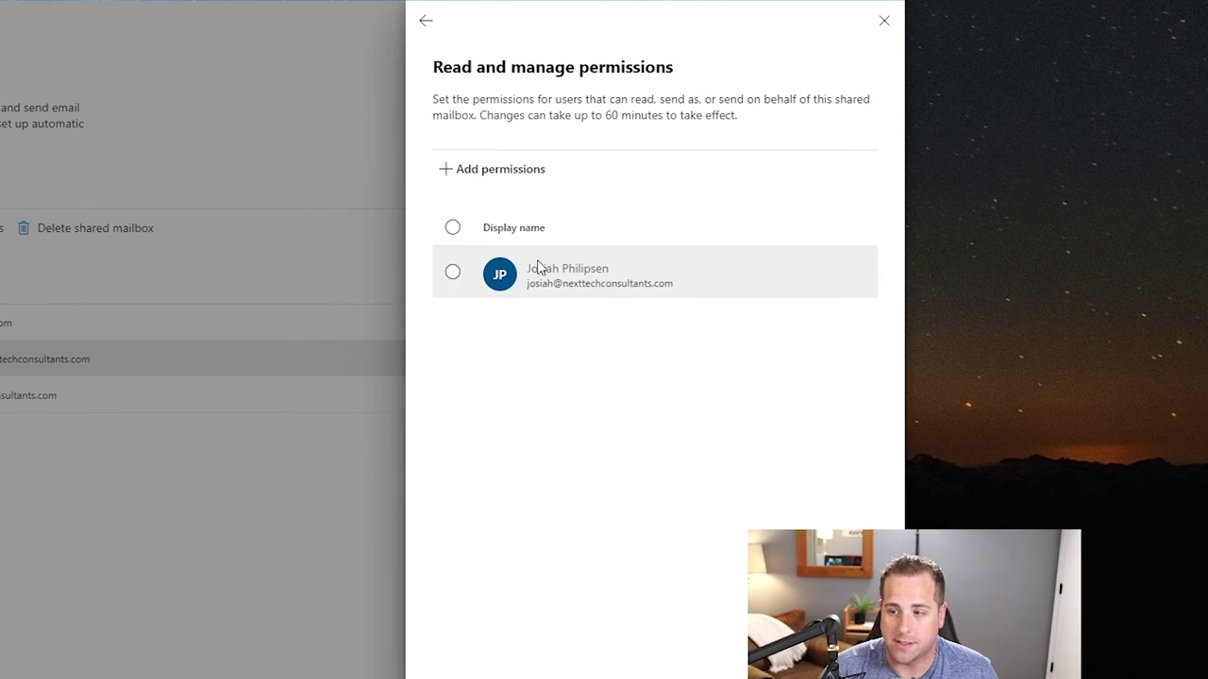
Step: Return to the shared mailbox details and launch Outlook desktop from the taskbar
left_click(426, 20)
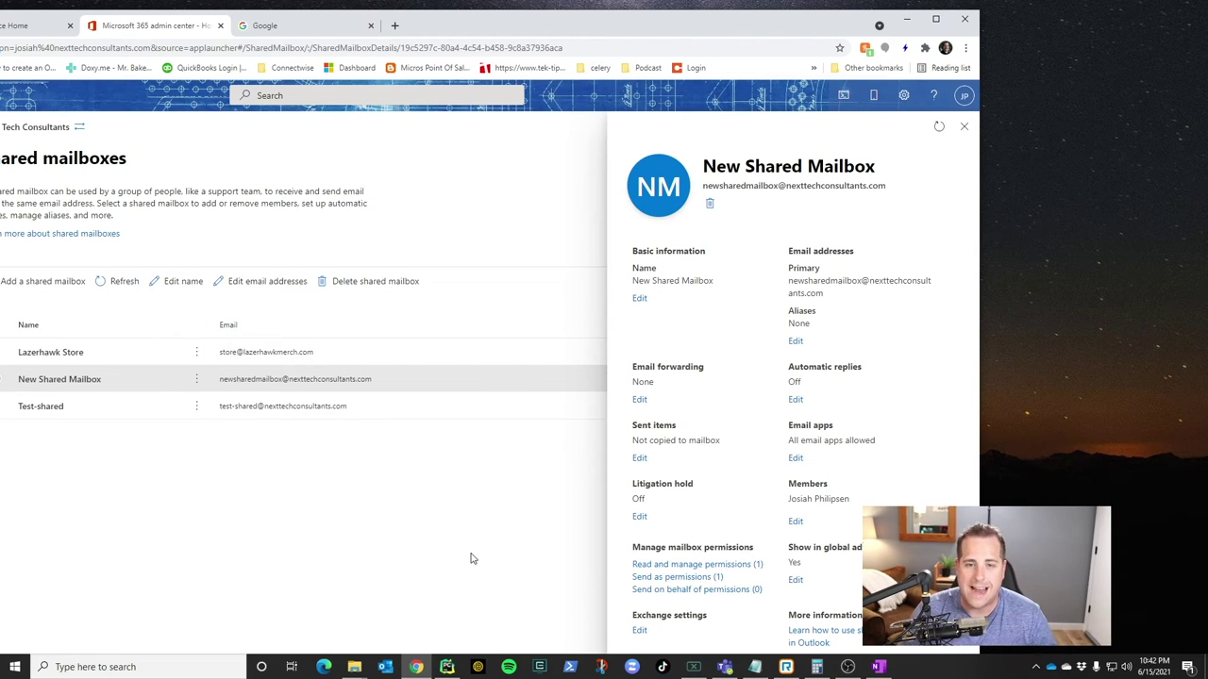
left_click(385, 667)
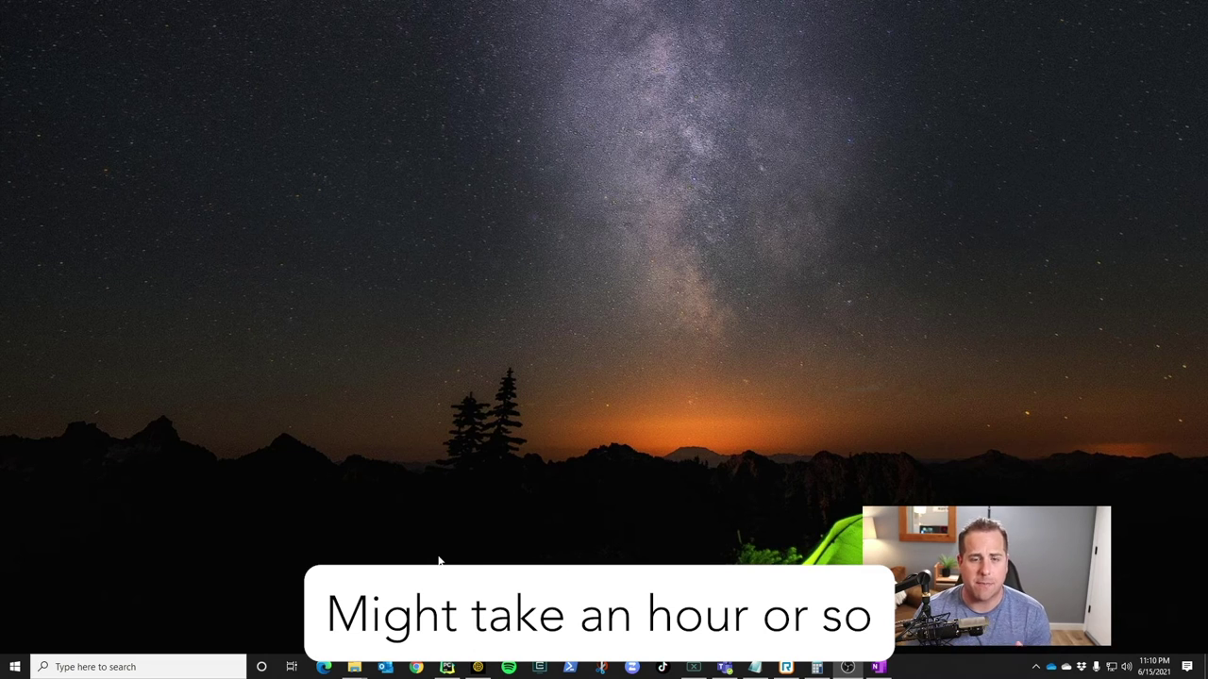
Step: In Outlook desktop, open New Shared Mailbox's Inbox and read the test message
left_click(390, 669)
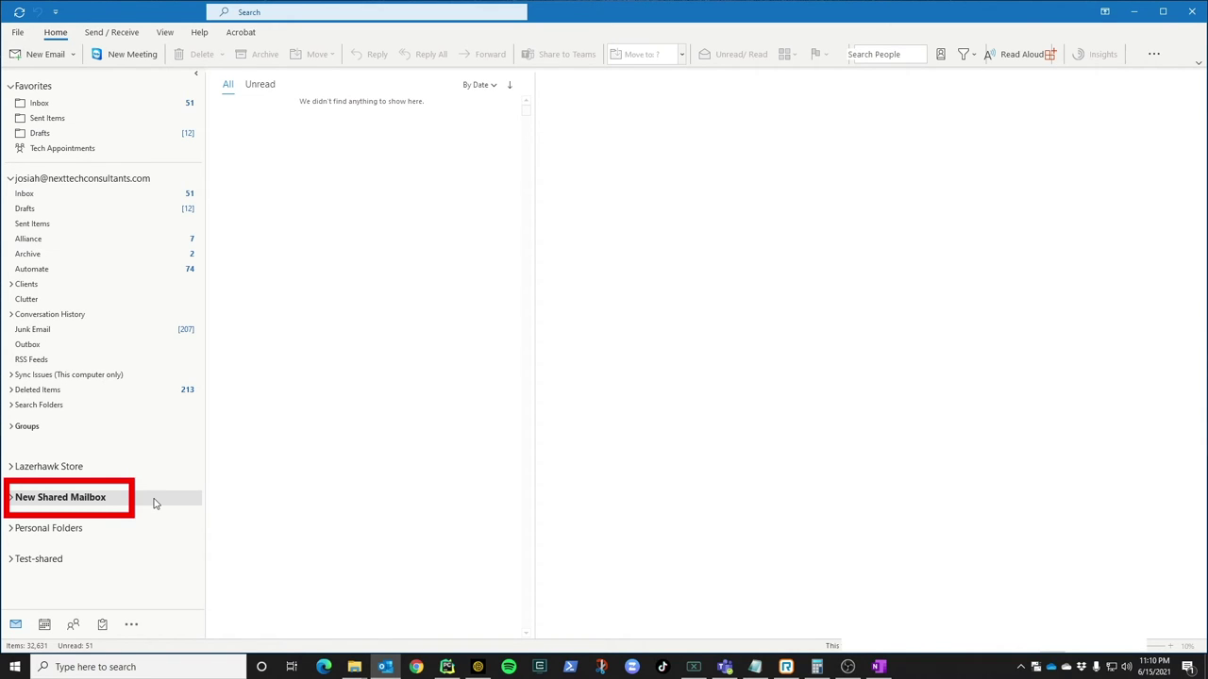
left_click(11, 497)
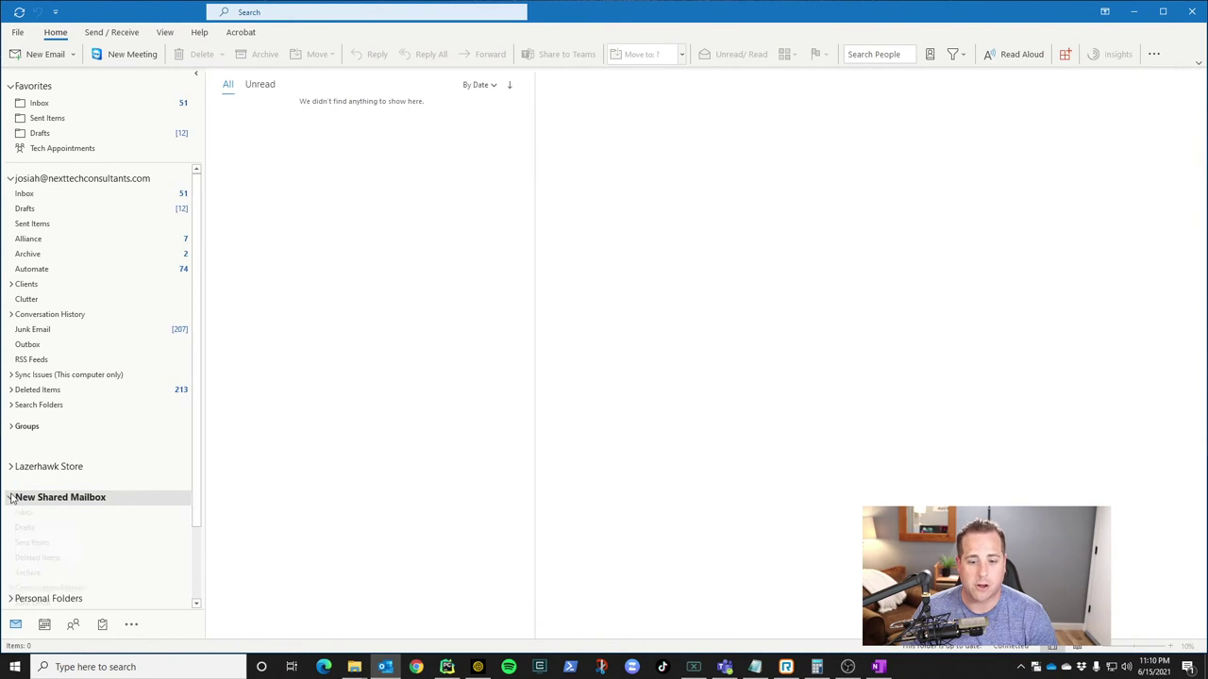
left_click(25, 513)
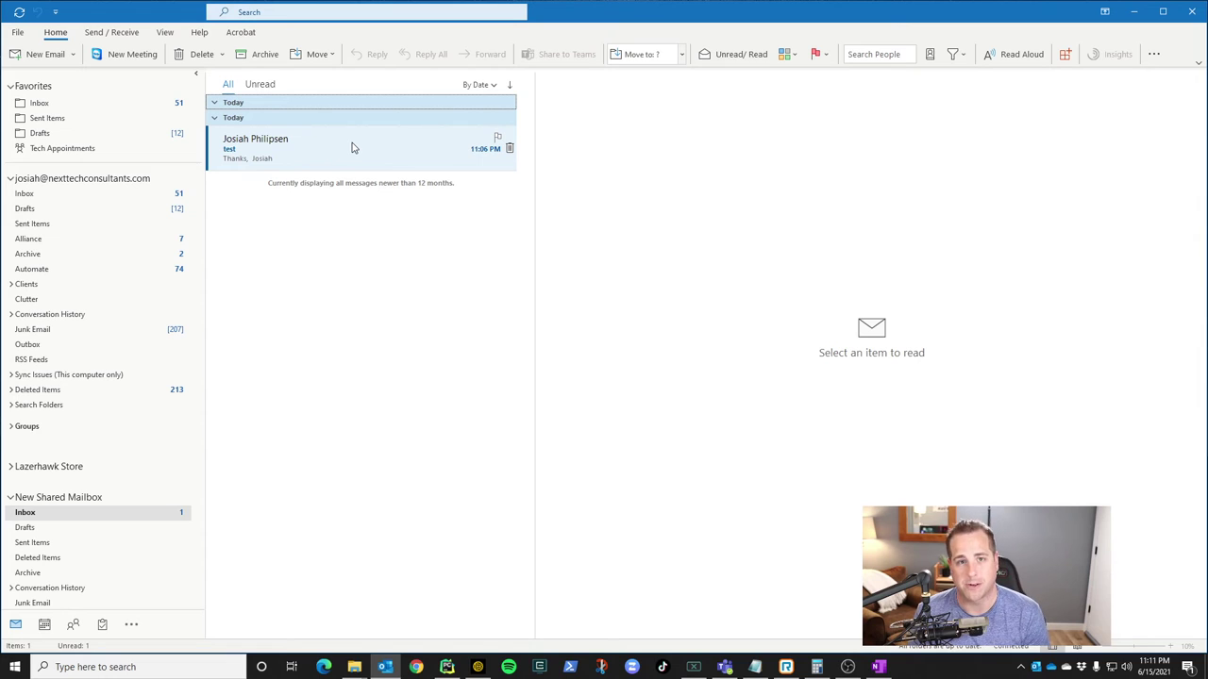
left_click(352, 147)
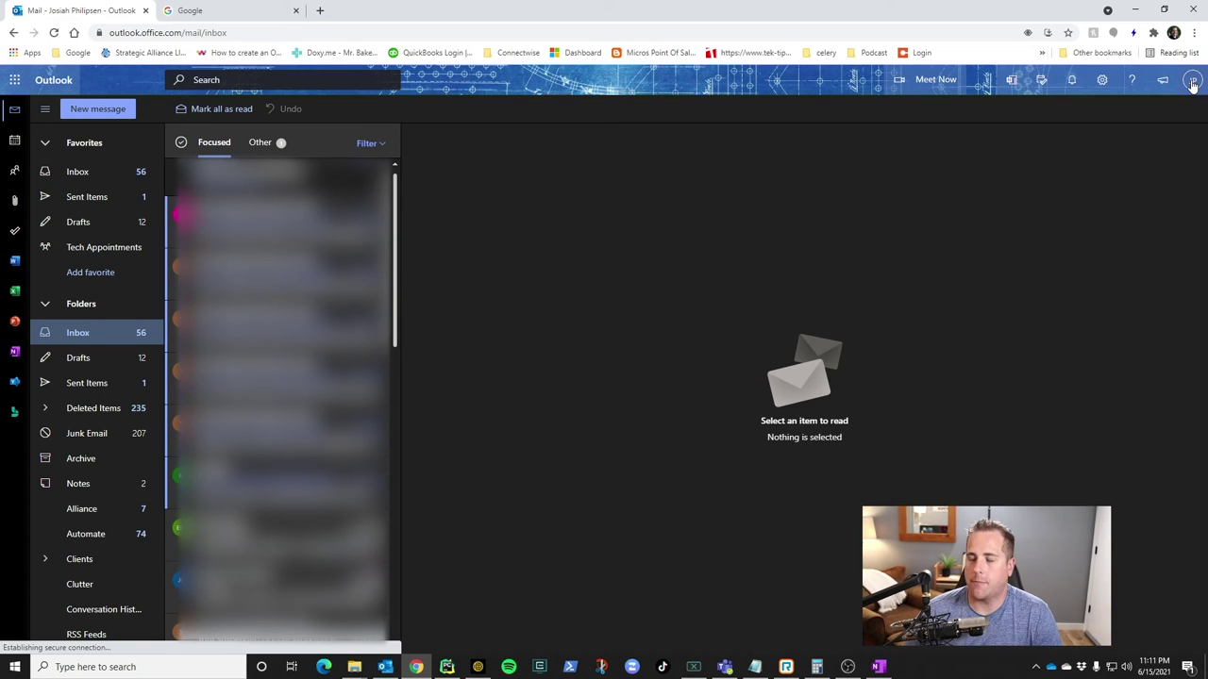
Step: From the account menu, open New Shared Mailbox as another mailbox in a new Outlook web tab
left_click(1192, 81)
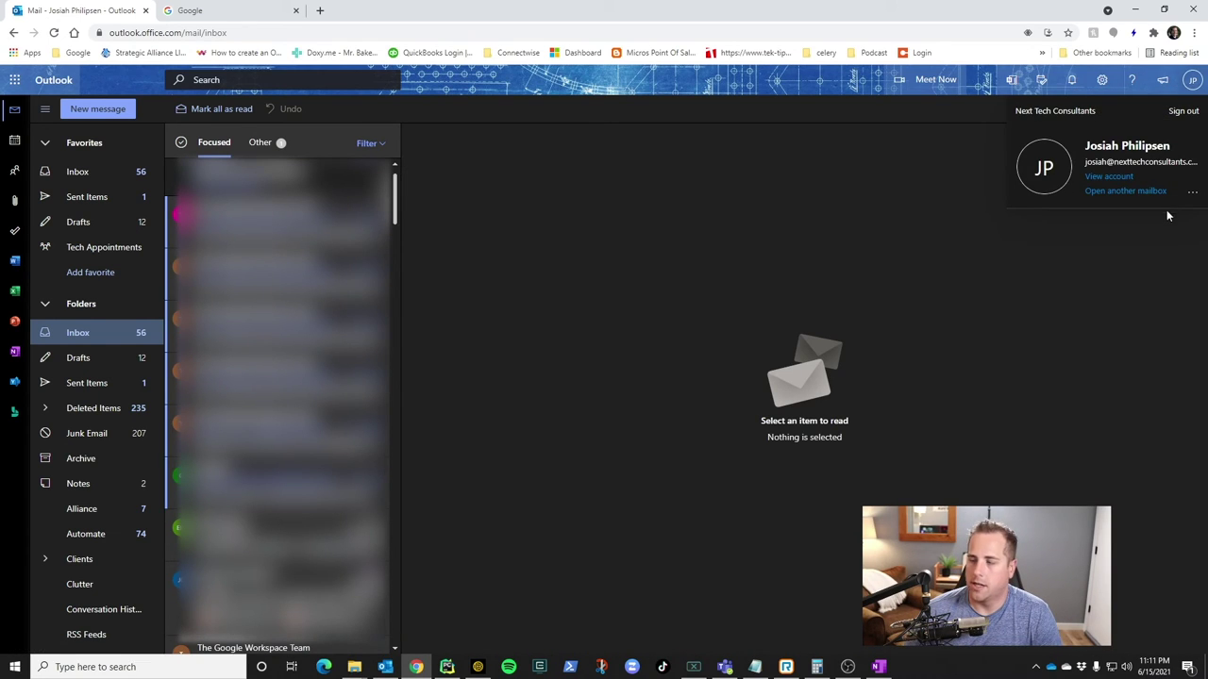
left_click(1128, 191)
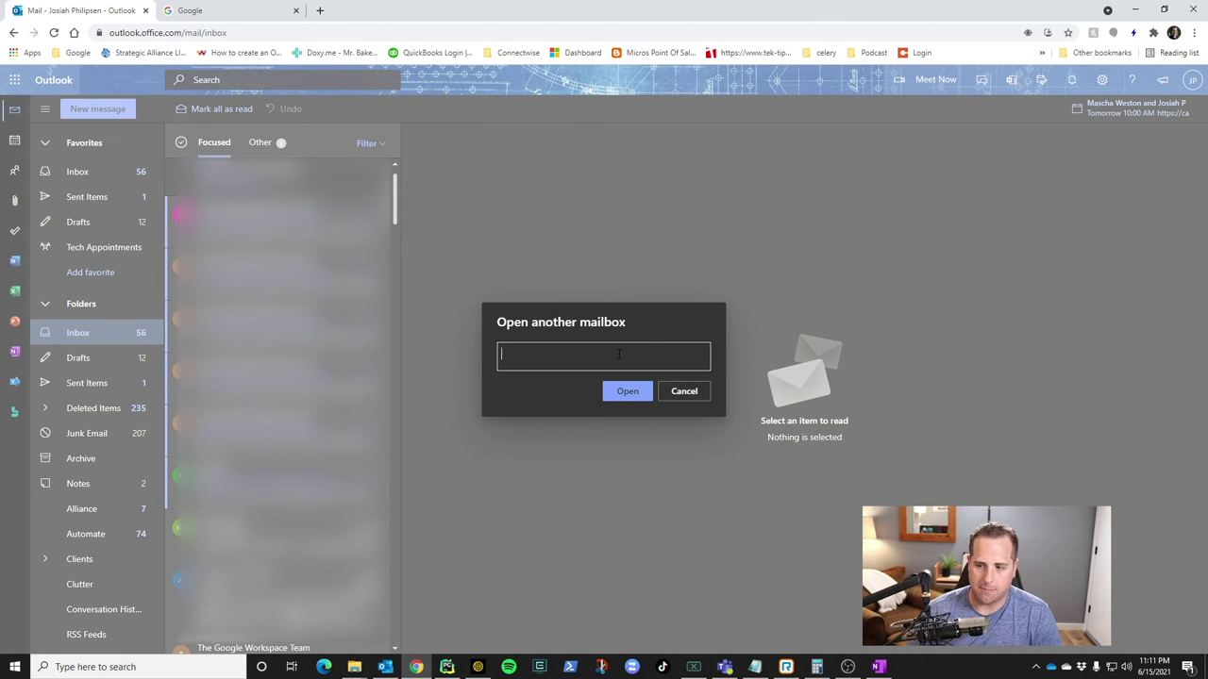
type("tester")
key("ctrl+a")
key("BackSpace")
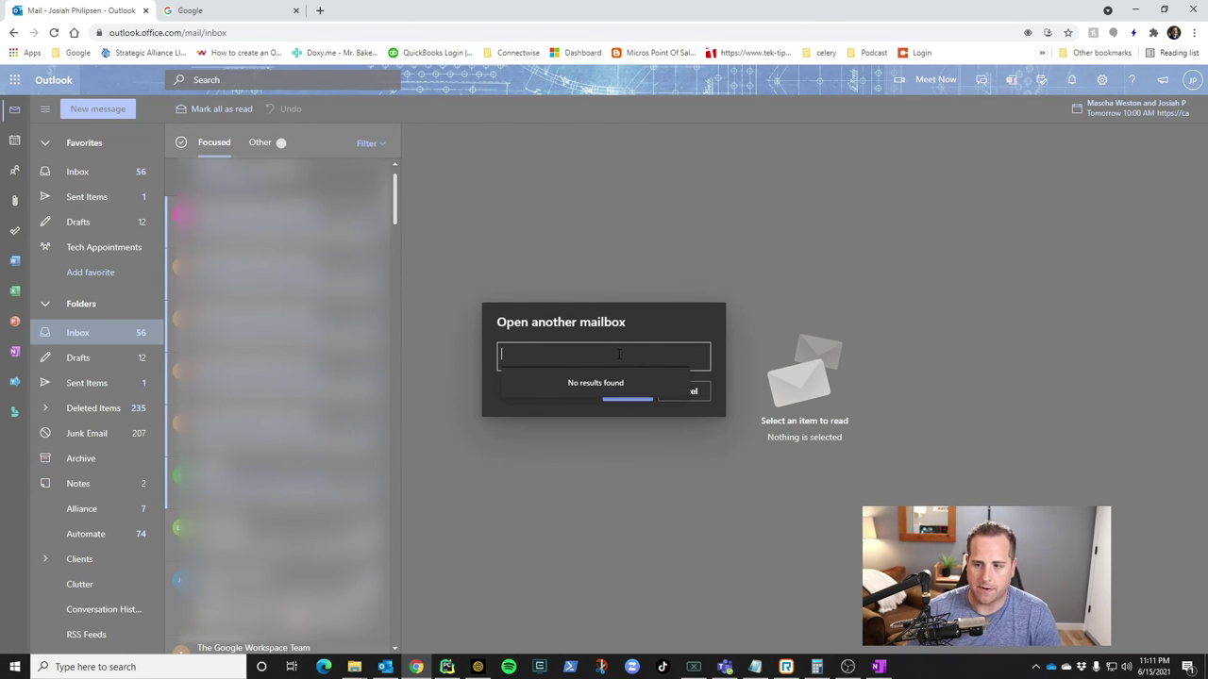
type("newshared")
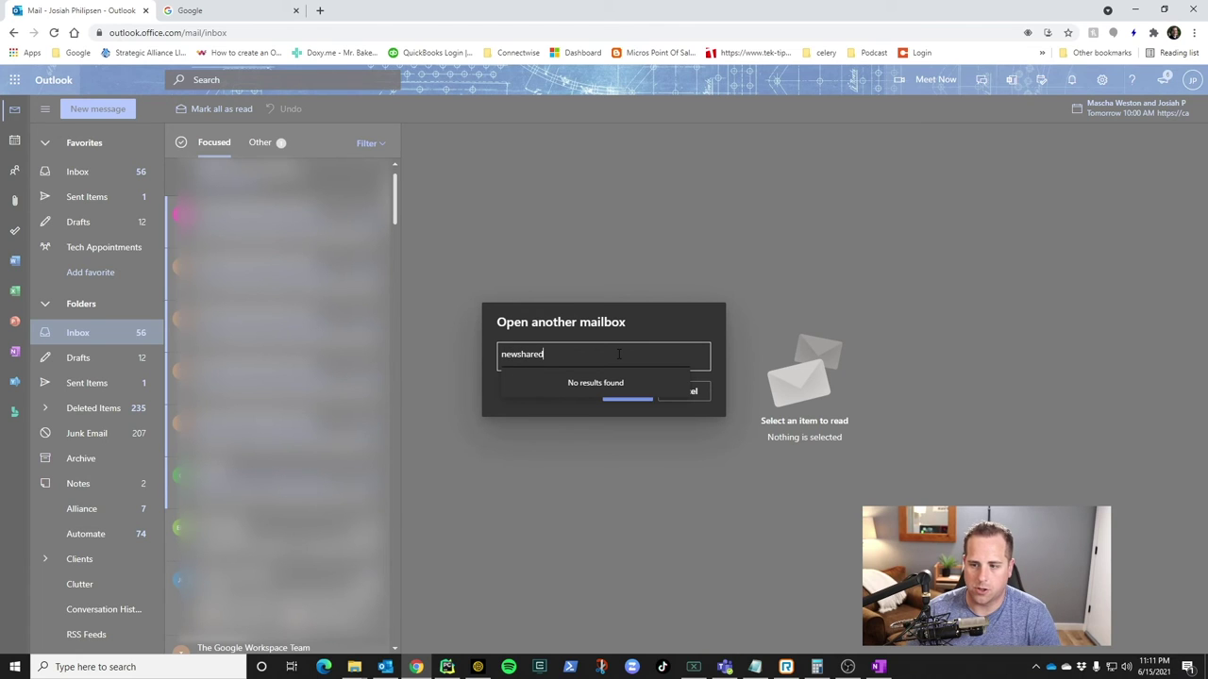
left_click(624, 381)
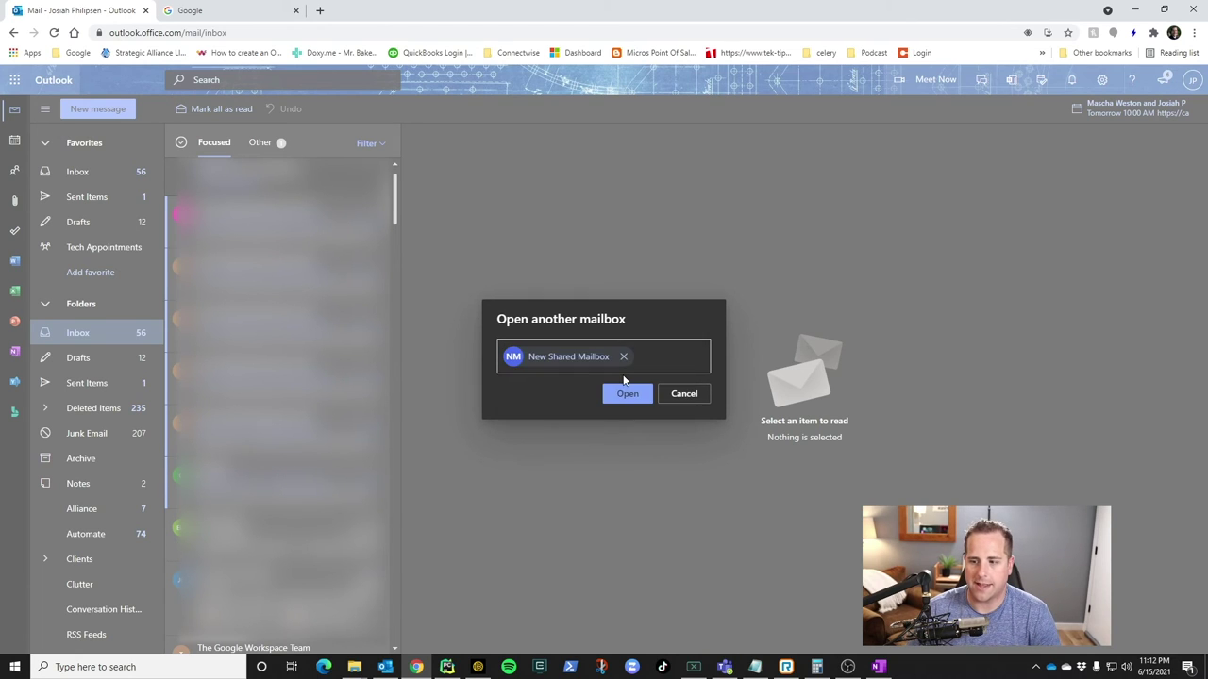
left_click(615, 393)
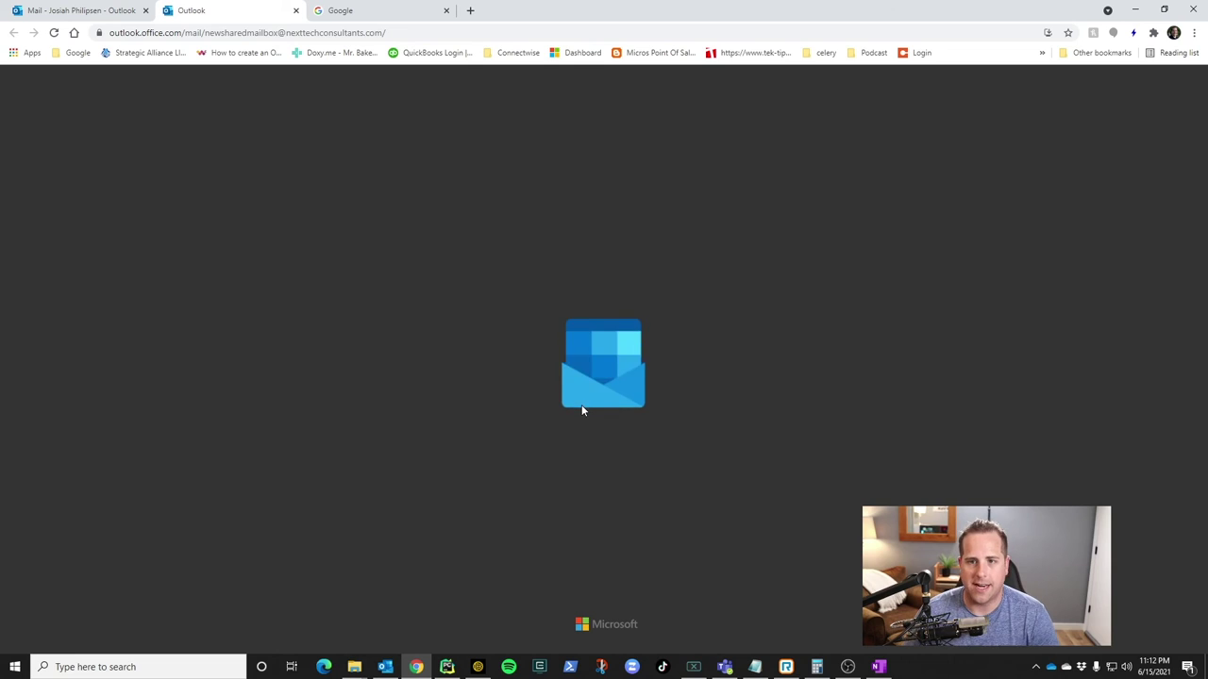